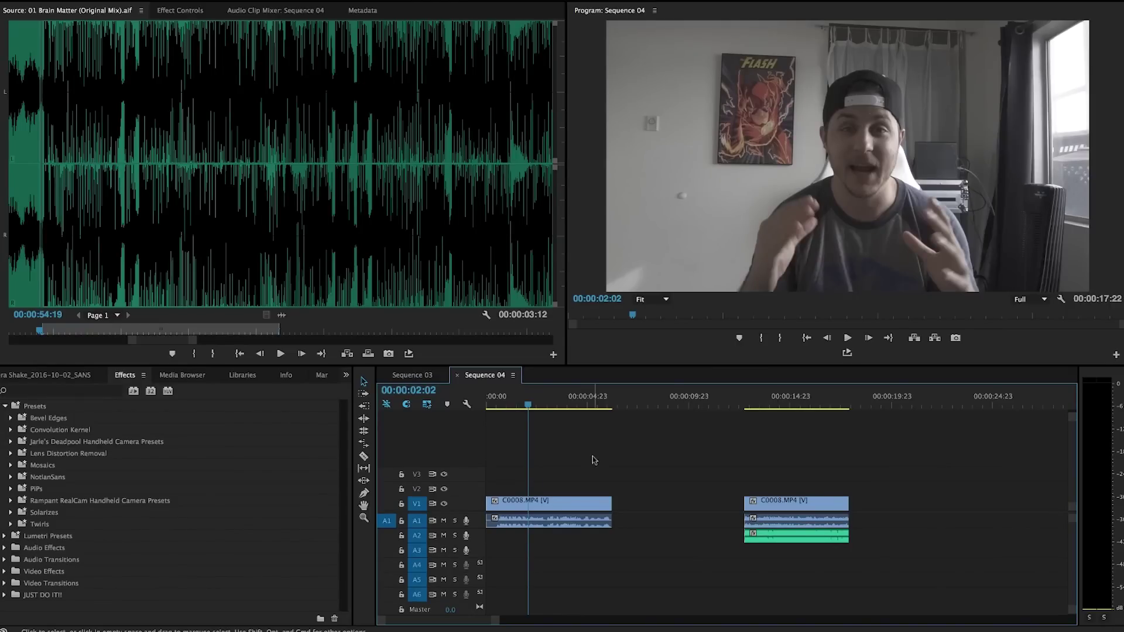
Expand Jarle's Deadpool Handheld Camera Presets and its For any footage folder in the effects list.
{"action": "key", "text": "space"}
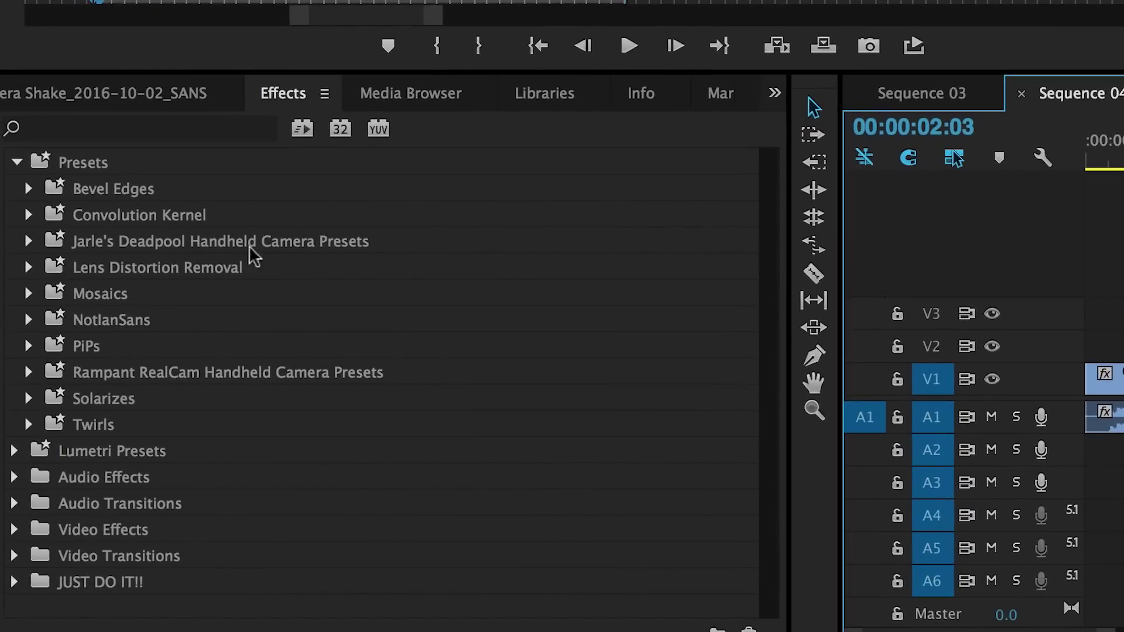
{"action": "left_click", "coordinate": [284, 243]}
{"action": "left_click", "coordinate": [28, 241]}
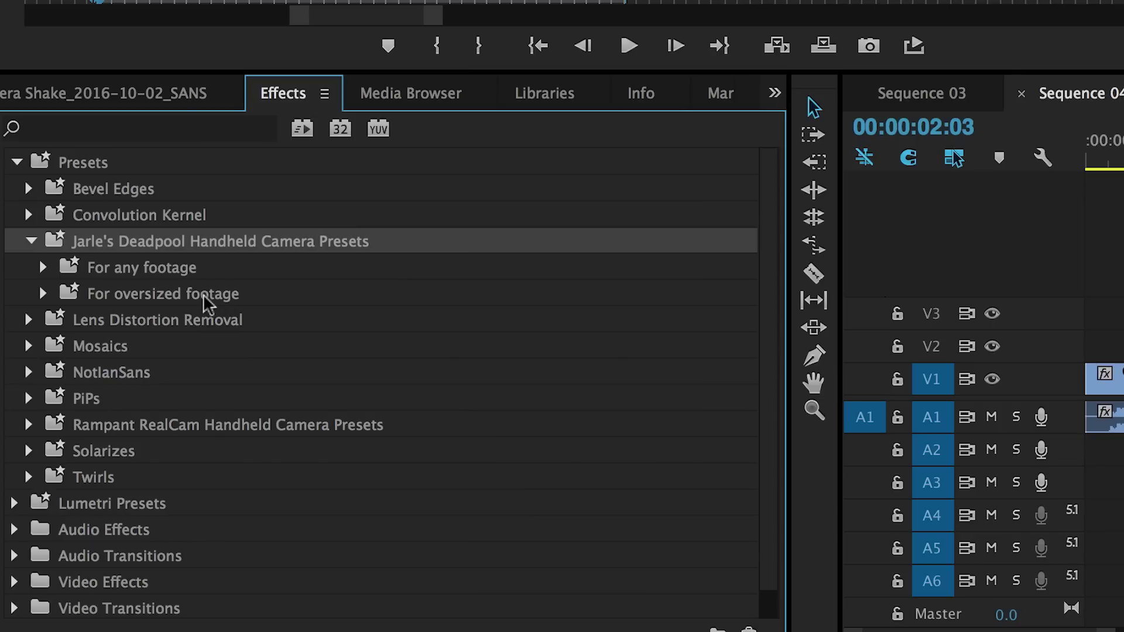
{"action": "left_click", "coordinate": [163, 268]}
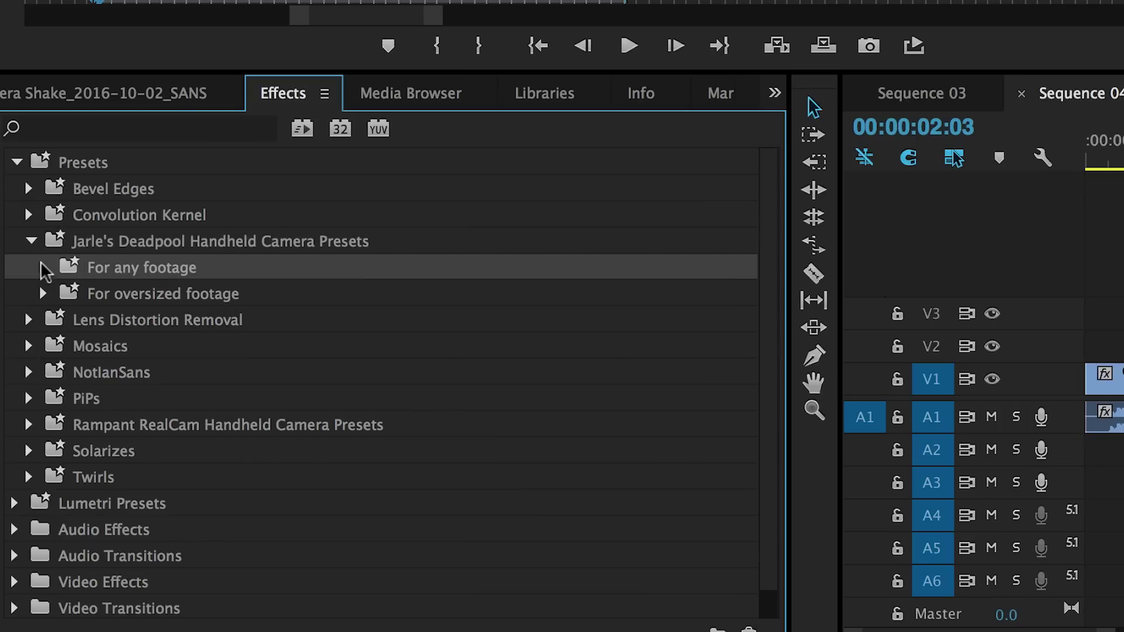
{"action": "left_click", "coordinate": [45, 267]}
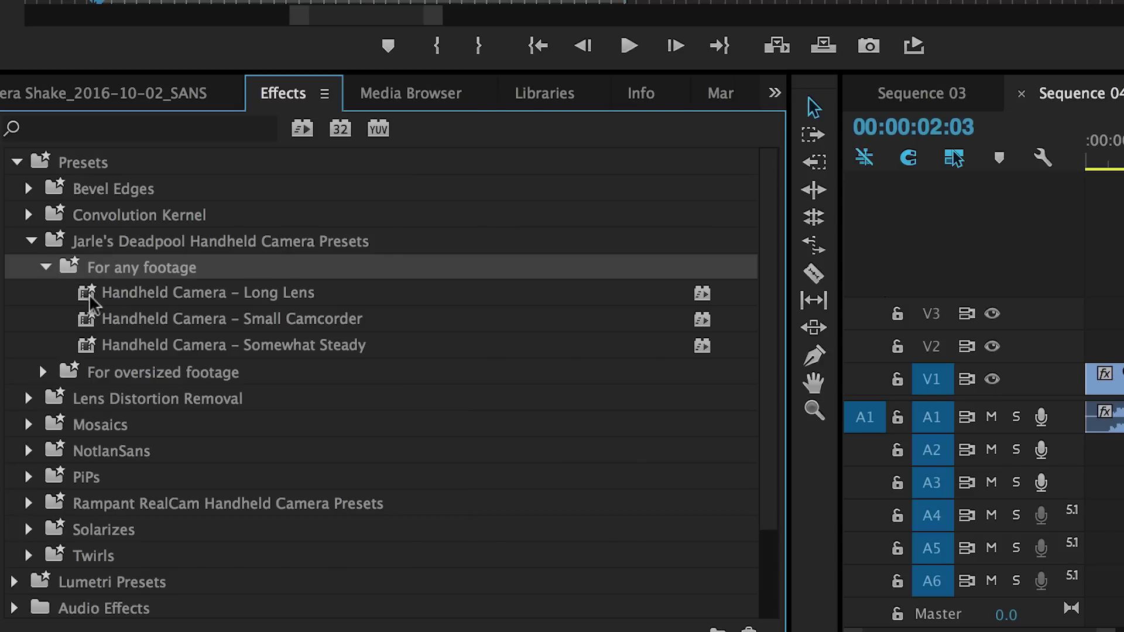
Examine the descriptions of the handheld presets for any footage and the list of presets for oversized footage.
{"action": "mouse_move", "coordinate": [164, 303]}
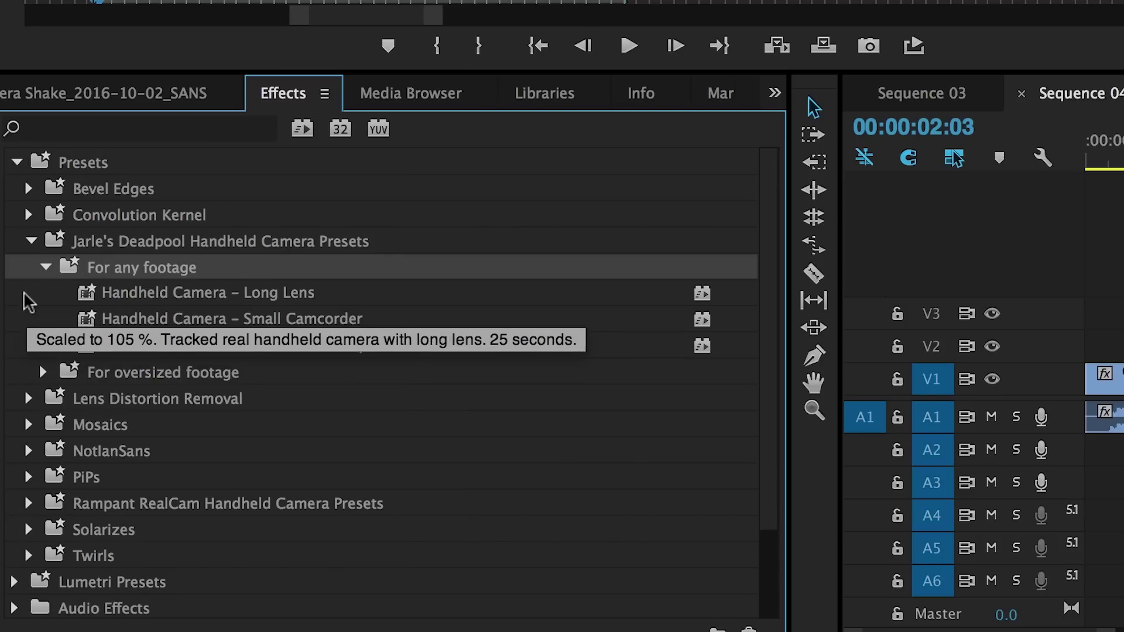
{"action": "mouse_move", "coordinate": [436, 327]}
{"action": "left_click", "coordinate": [470, 321]}
{"action": "mouse_move", "coordinate": [484, 351]}
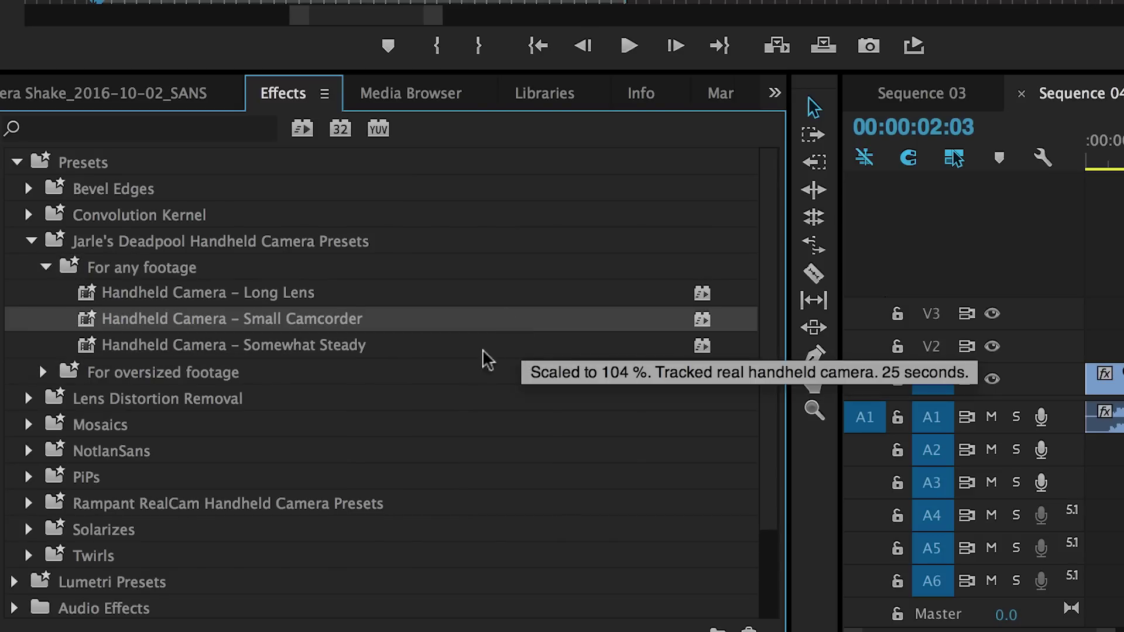
{"action": "left_click", "coordinate": [395, 349]}
{"action": "left_click", "coordinate": [44, 373]}
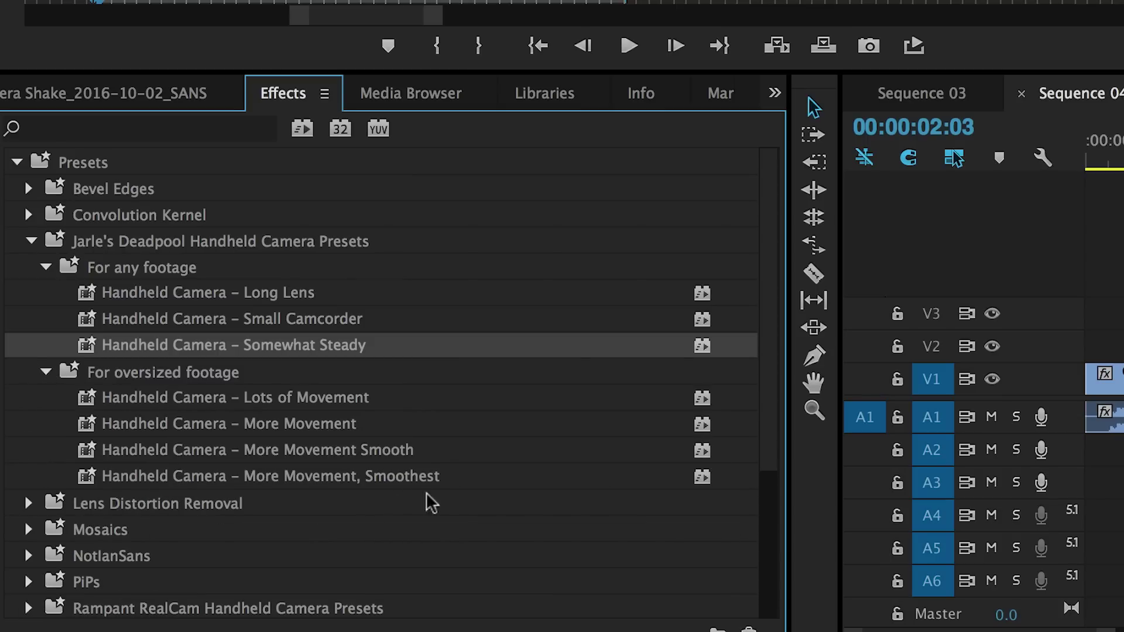
{"action": "left_click", "coordinate": [46, 373]}
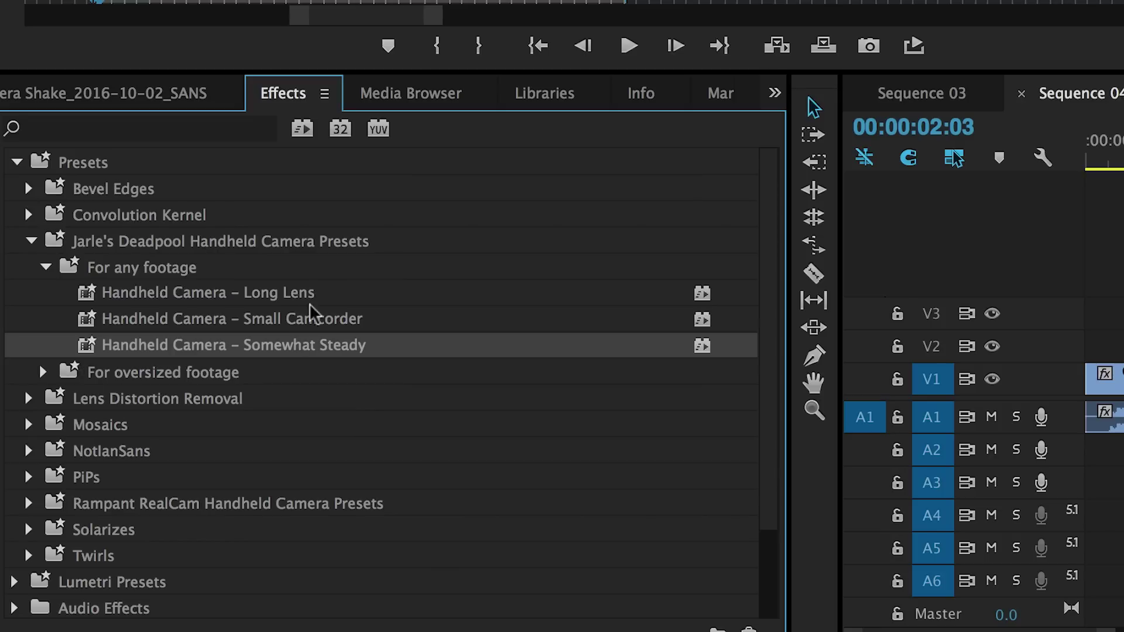
Apply the Handheld Camera – Long Lens preset to the first C0008.MP4 clip and play back the result.
{"action": "left_click", "coordinate": [207, 293]}
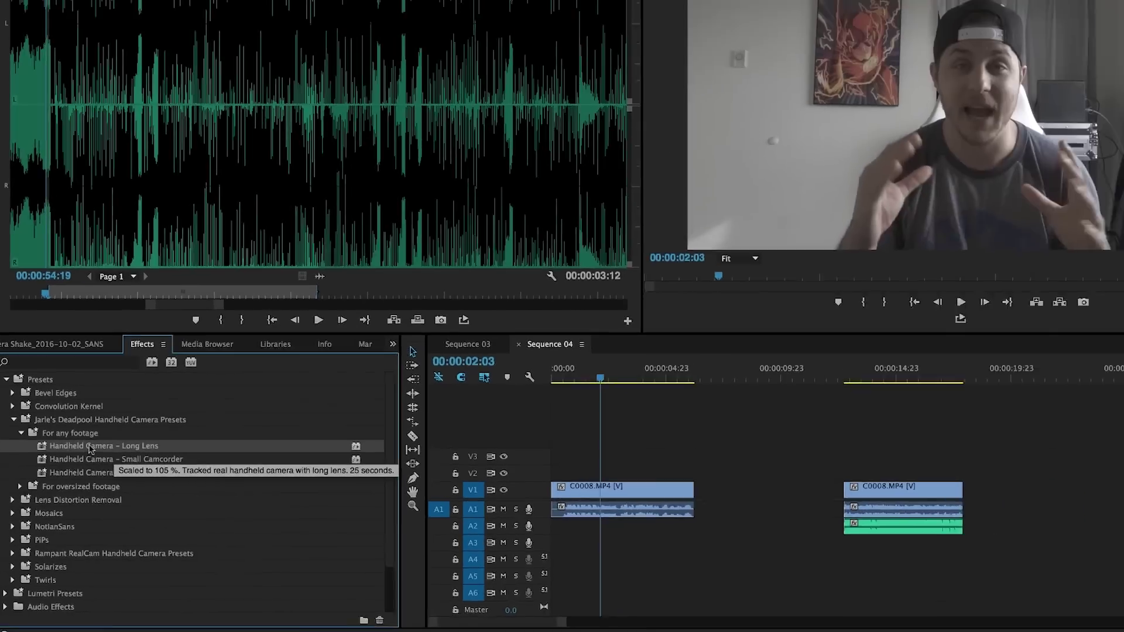
{"action": "left_click_drag", "start_coordinate": [264, 319], "coordinate": [971, 376]}
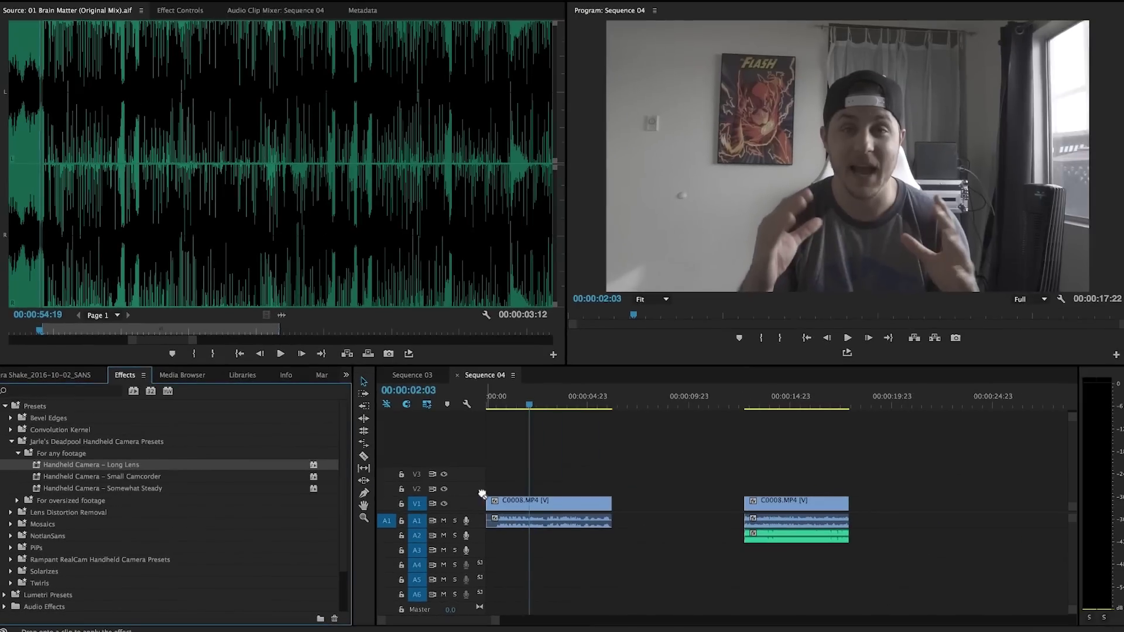
{"action": "left_click_drag", "start_coordinate": [534, 502], "coordinate": [578, 495]}
{"action": "key", "text": "space"}
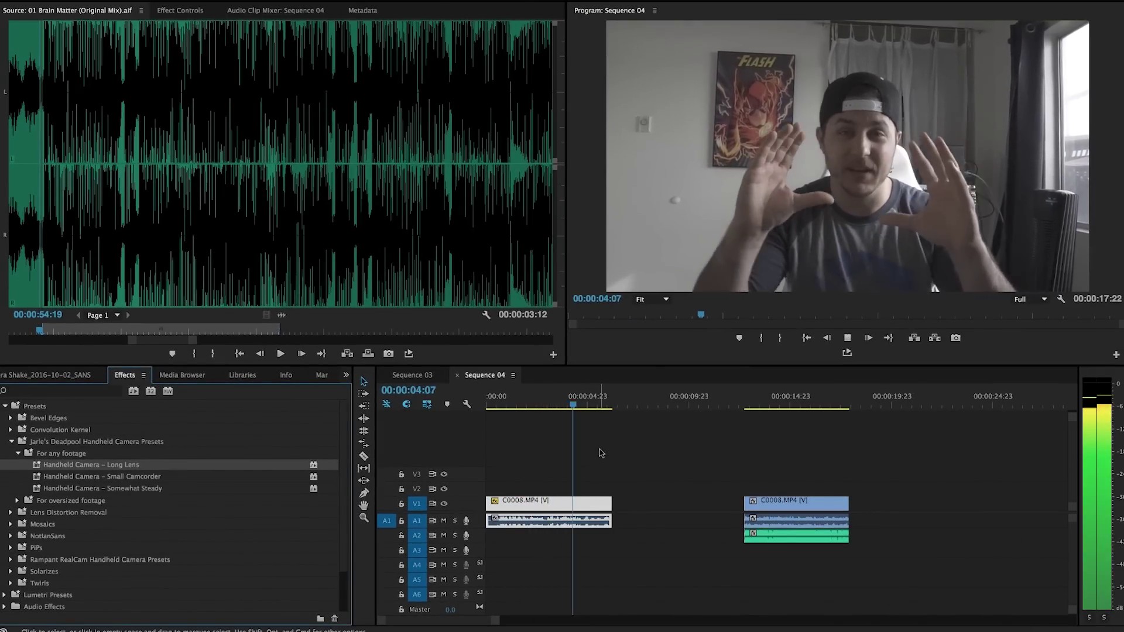
{"action": "key", "text": "space"}
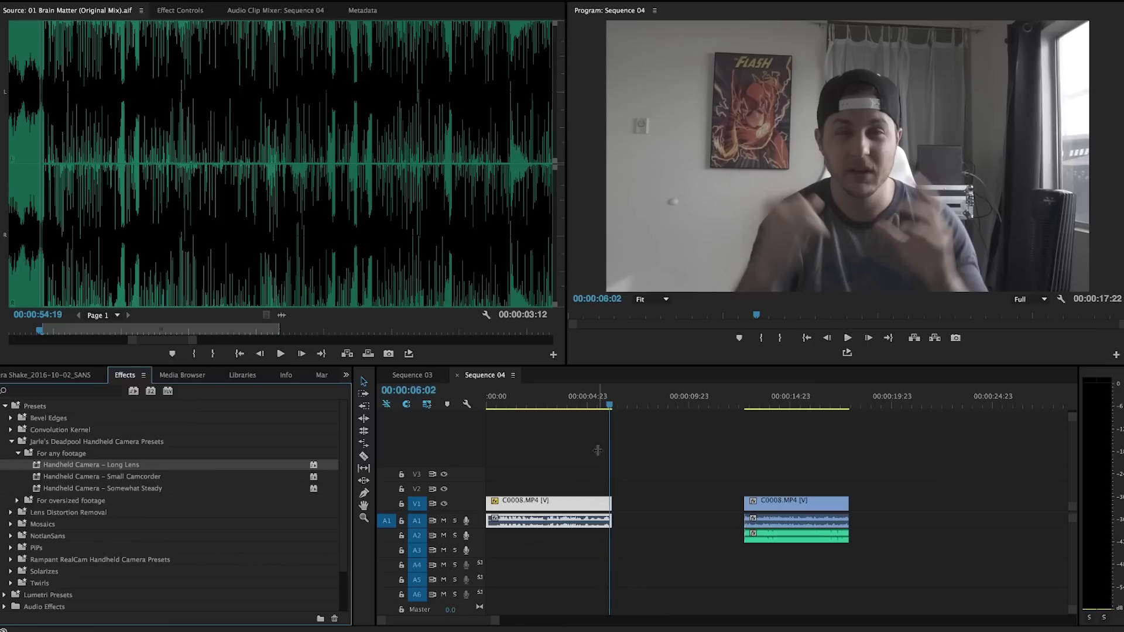
Apply the Handheld Camera – Small Camcorder preset to the first C0008.MP4 clip and preview it from about two seconds in.
{"action": "left_click", "coordinate": [88, 478]}
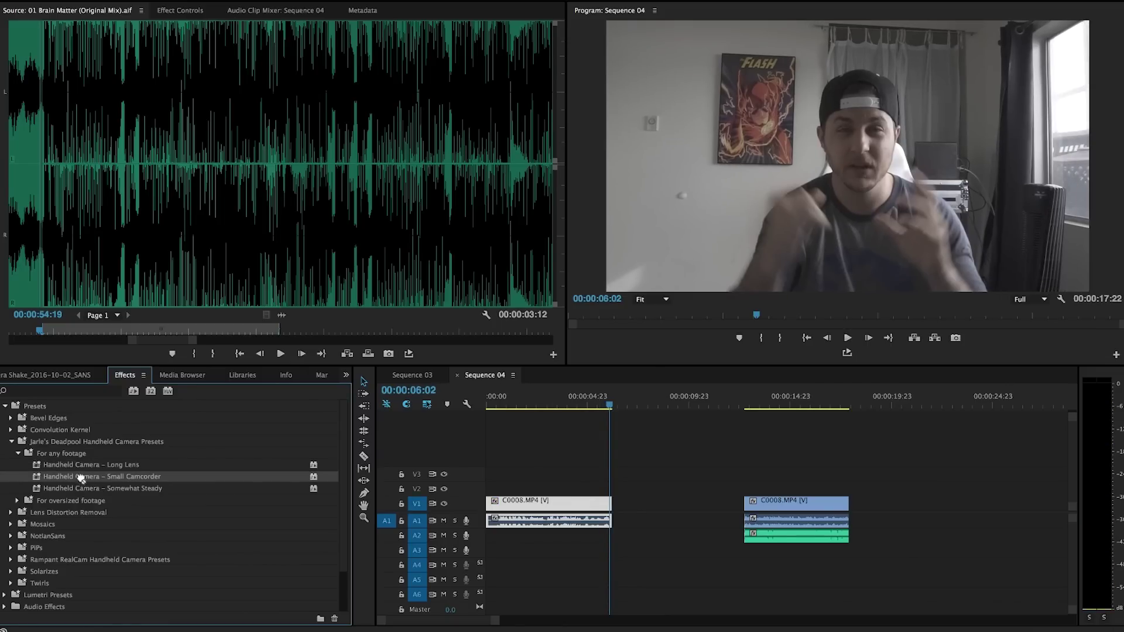
{"action": "left_click_drag", "start_coordinate": [81, 478], "coordinate": [550, 505]}
{"action": "left_click", "coordinate": [530, 400]}
{"action": "key", "text": "space"}
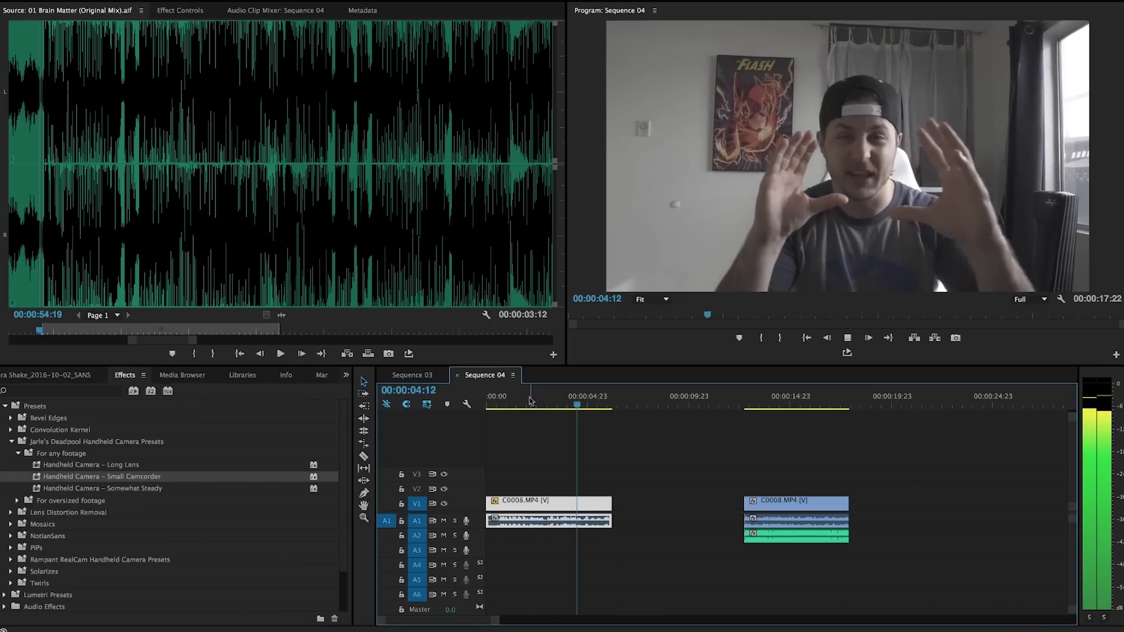
{"action": "key", "text": "space"}
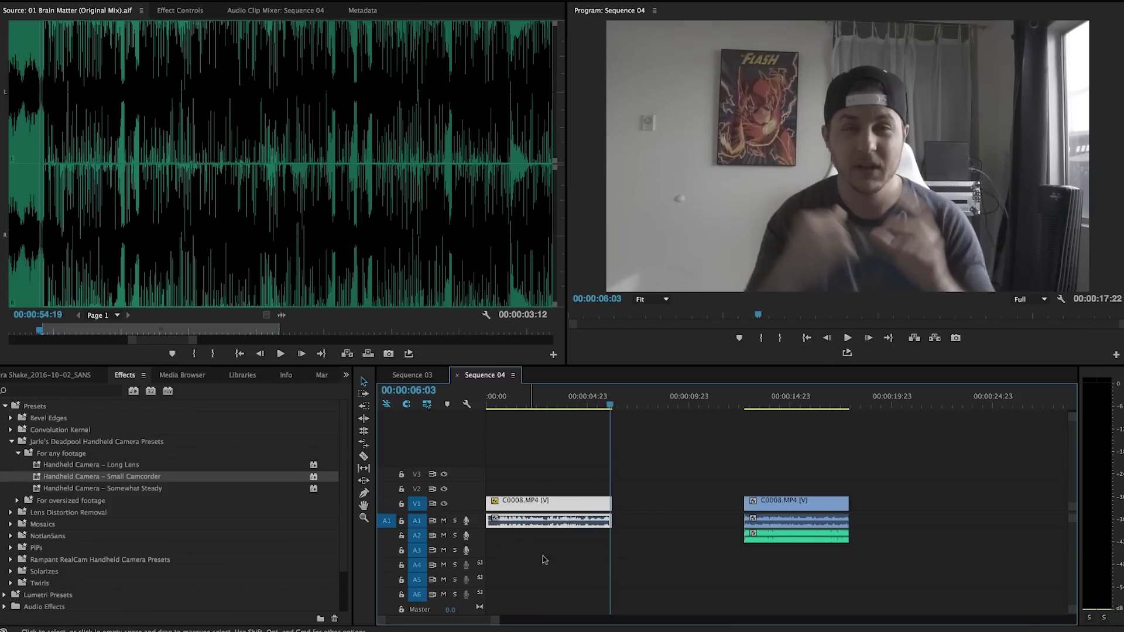
Apply the Handheld Camera – Somewhat Steady preset to the first C0008.MP4 clip, preview it and deselect the clip.
{"action": "left_click", "coordinate": [79, 490]}
{"action": "left_click_drag", "start_coordinate": [574, 509], "coordinate": [573, 509]}
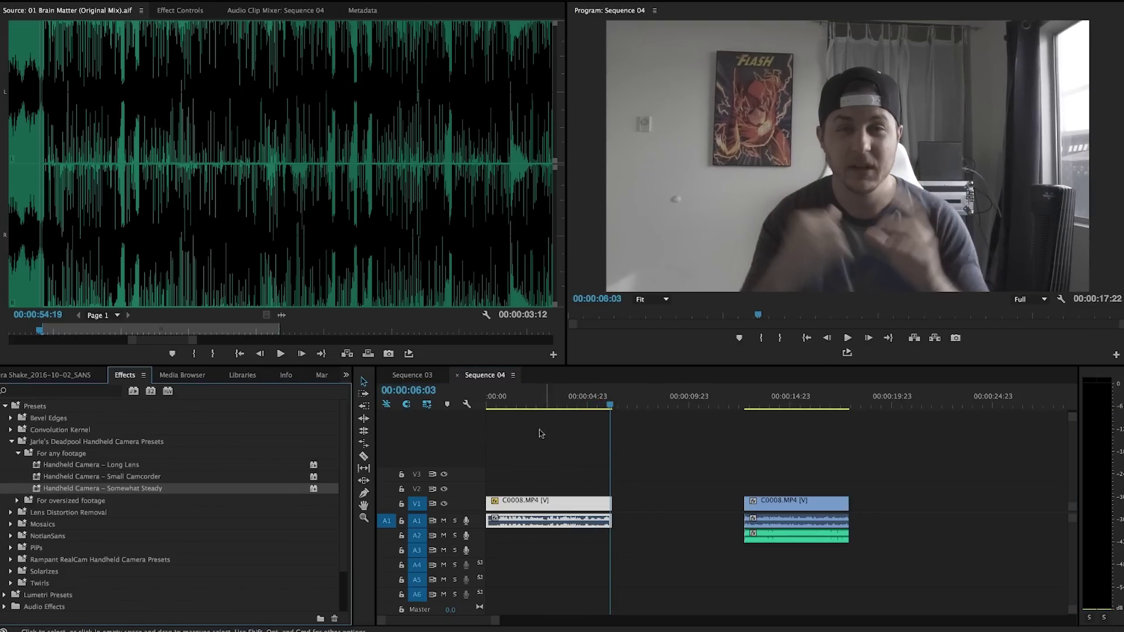
{"action": "left_click", "coordinate": [530, 405]}
{"action": "key", "text": "space"}
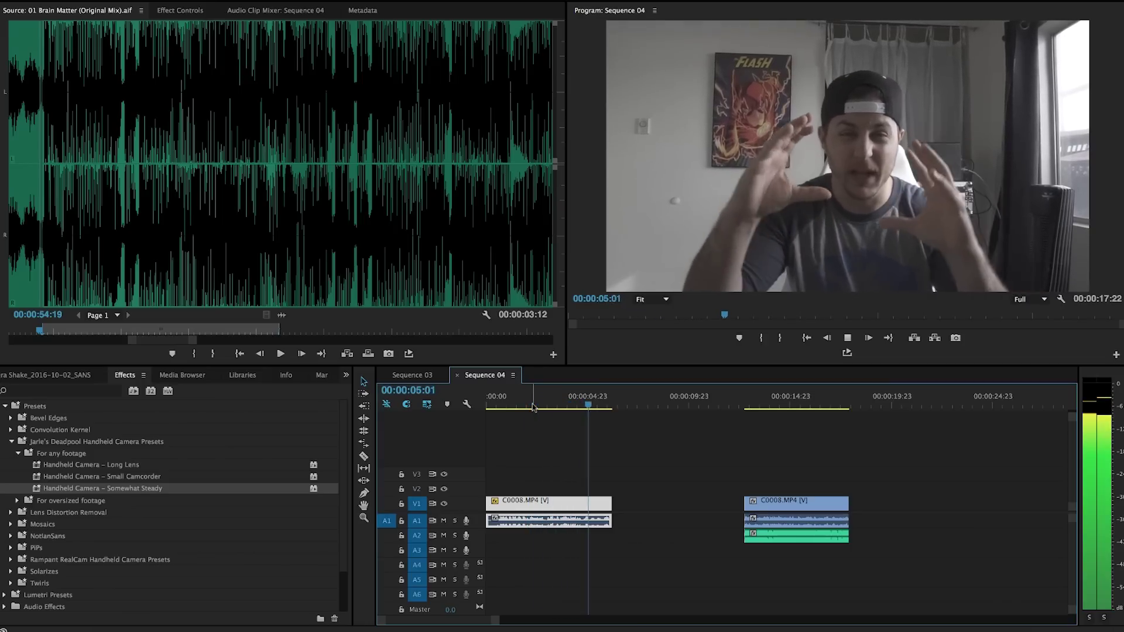
{"action": "key", "text": "space"}
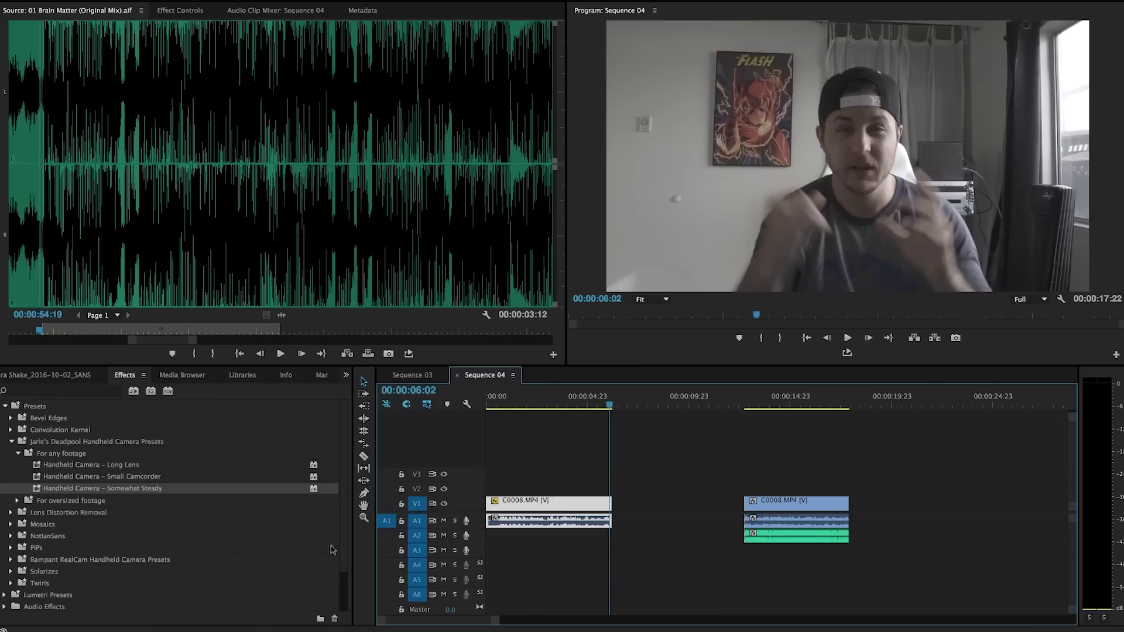
{"action": "left_click", "coordinate": [550, 468]}
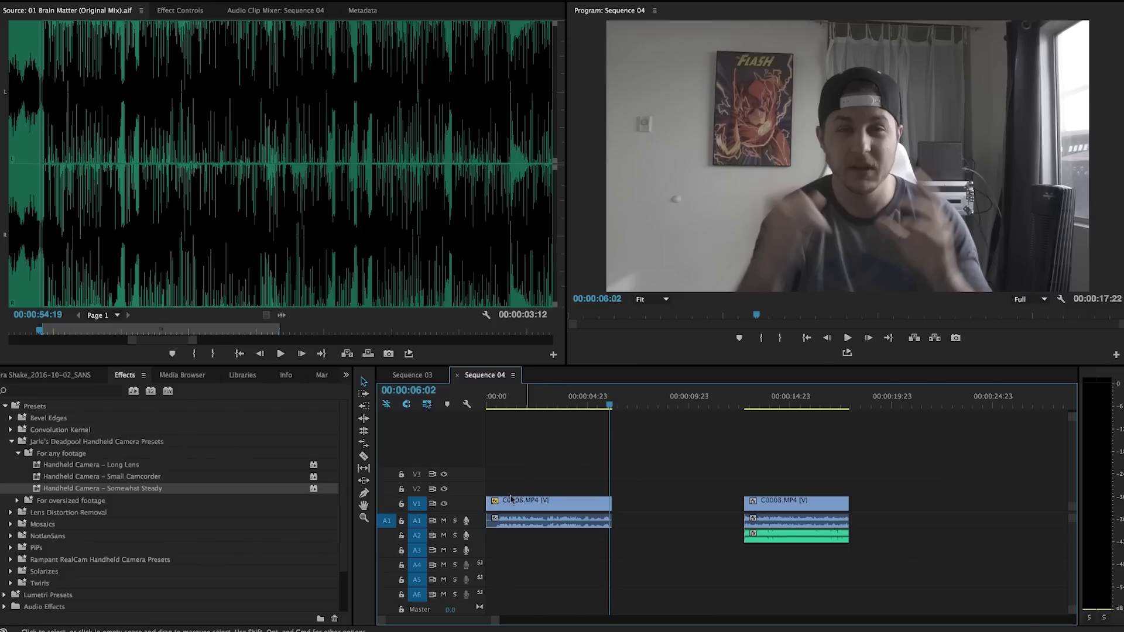
Expand Rampant RealCam Handheld Camera Presets and look through its camera shake presets.
{"action": "scroll", "coordinate": [85, 515], "scroll_direction": "down", "scroll_amount": 2}
{"action": "left_click", "coordinate": [55, 513]}
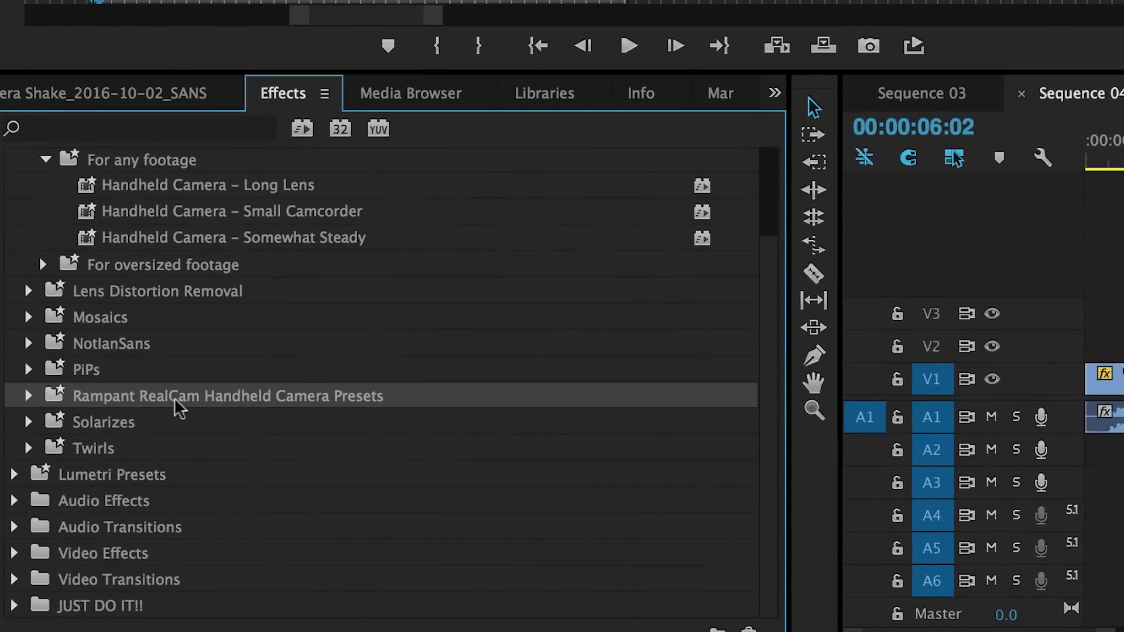
{"action": "left_click", "coordinate": [32, 396]}
{"action": "scroll", "coordinate": [234, 377], "scroll_direction": "down", "scroll_amount": 4}
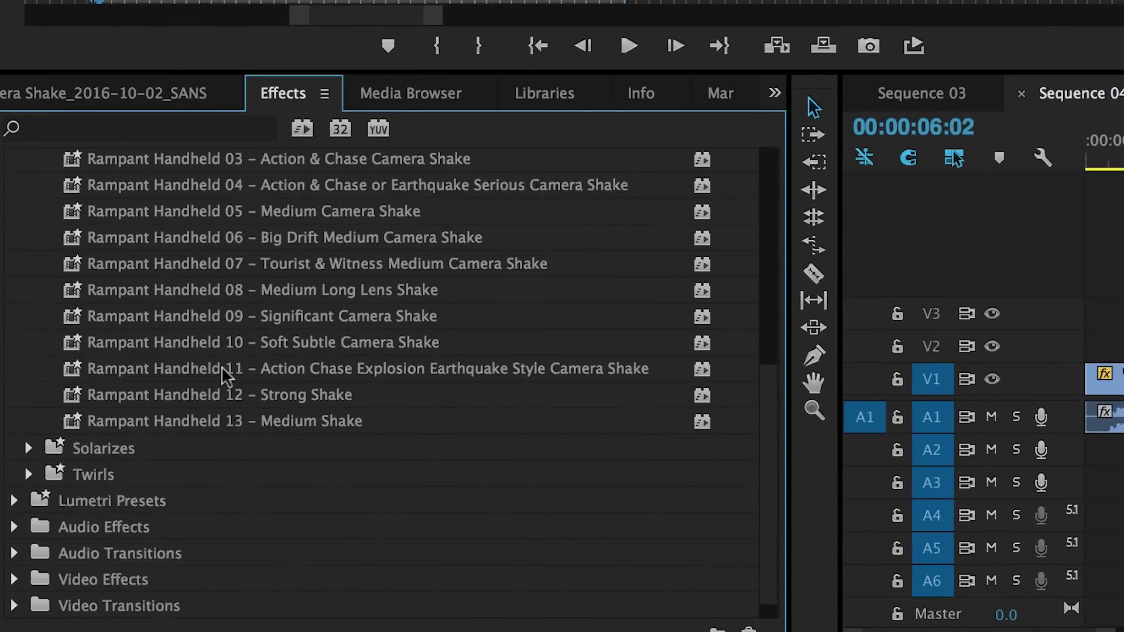
{"action": "scroll", "coordinate": [234, 369], "scroll_direction": "up", "scroll_amount": 3}
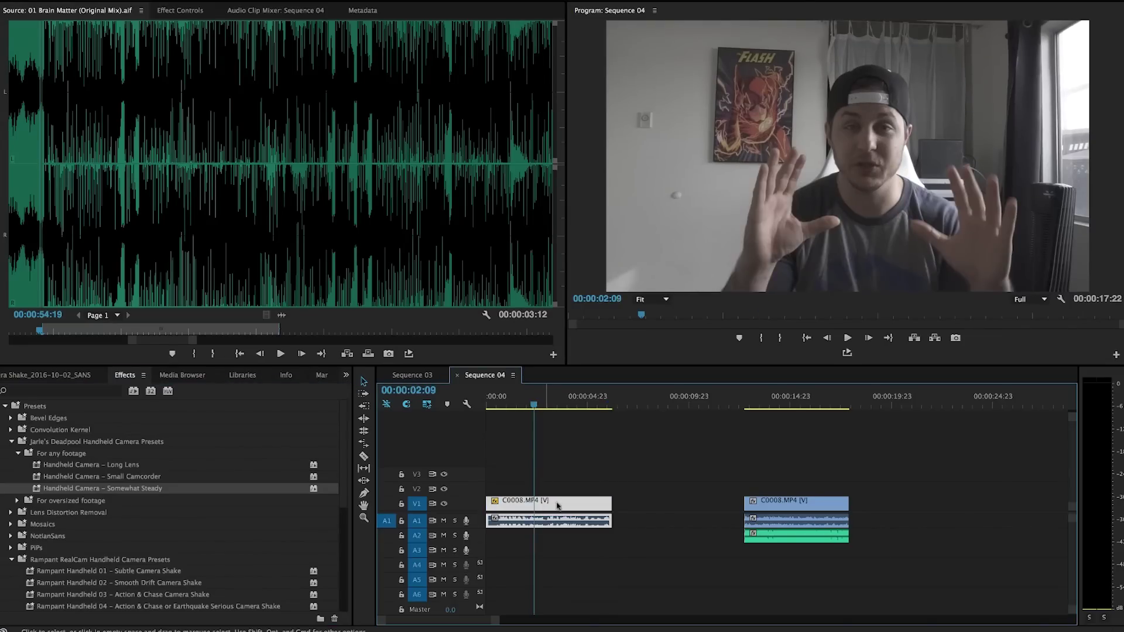
Inspect the first clip's Position and Rotation keyframes up close in its effect settings, going back to the clip's start.
{"action": "left_click", "coordinate": [182, 13]}
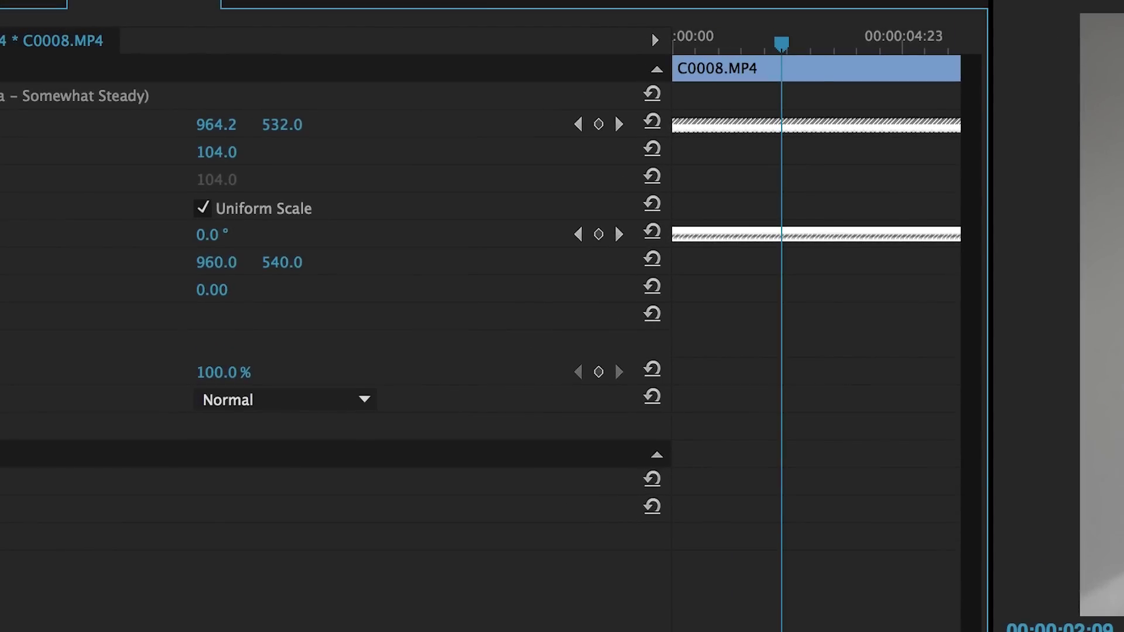
{"action": "key", "text": "="}
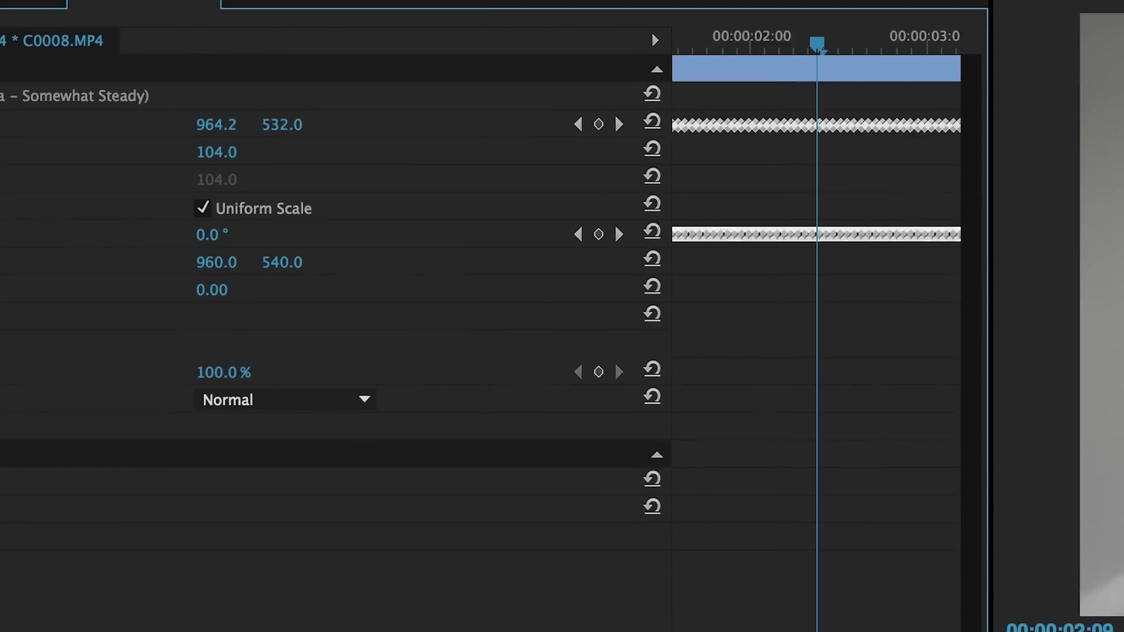
{"action": "key", "text": "="}
{"action": "key", "text": "-"}
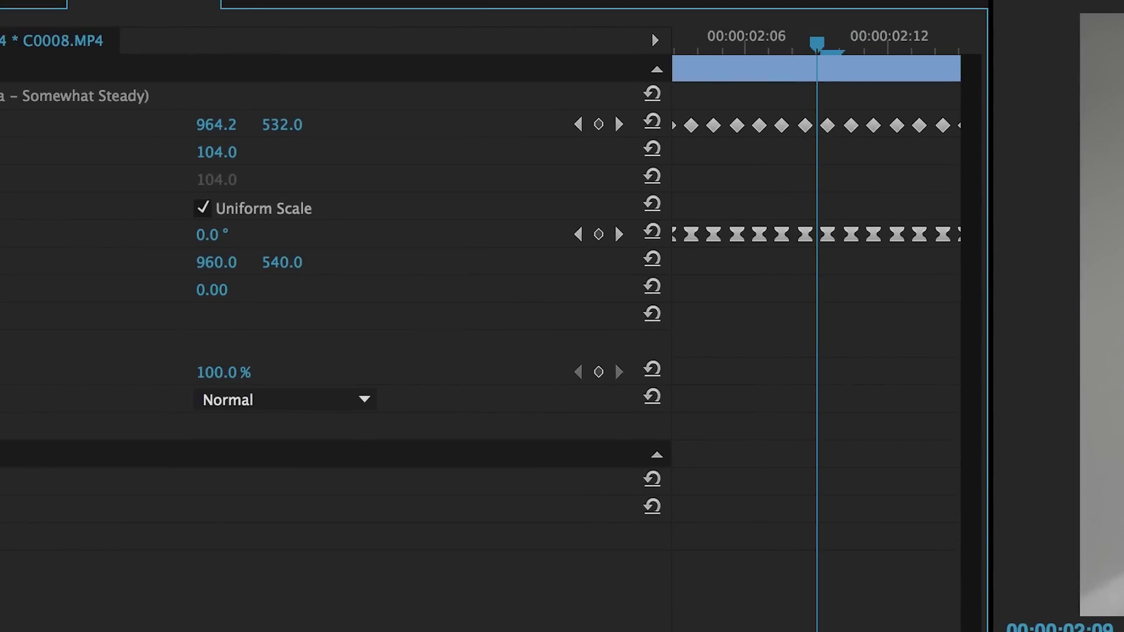
{"action": "scroll", "coordinate": [708, 89], "scroll_direction": "left", "scroll_amount": 10}
{"action": "left_click_drag", "start_coordinate": [691, 41], "coordinate": [627, 48]}
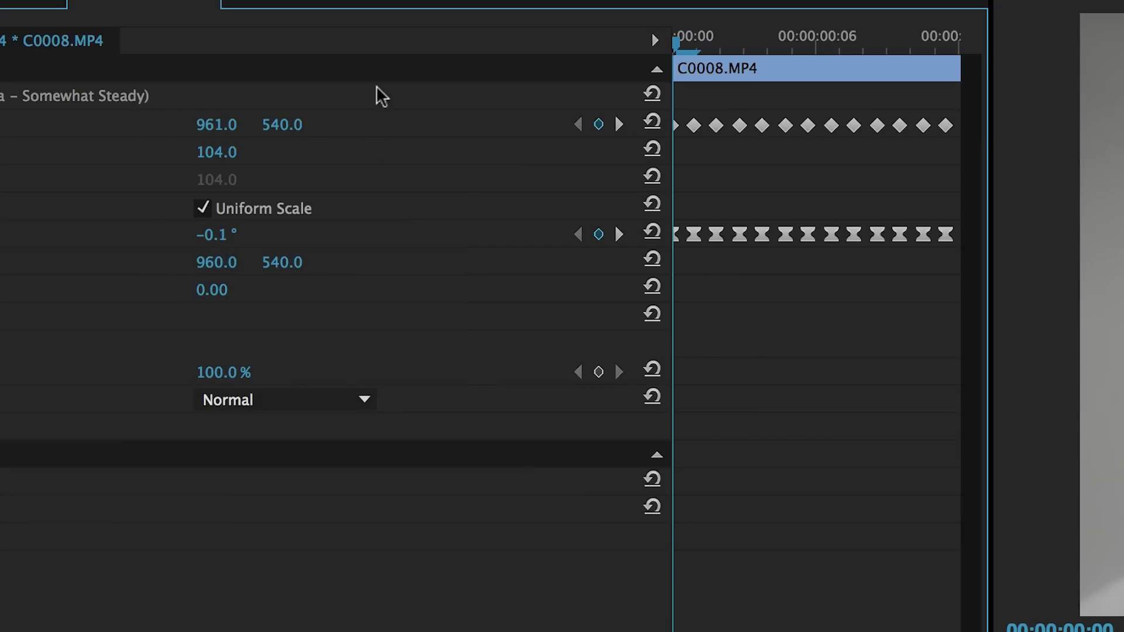
Split the second C0008.MP4 clip at 00:00:13:05 and select its short opening piece.
{"action": "key", "text": "space"}
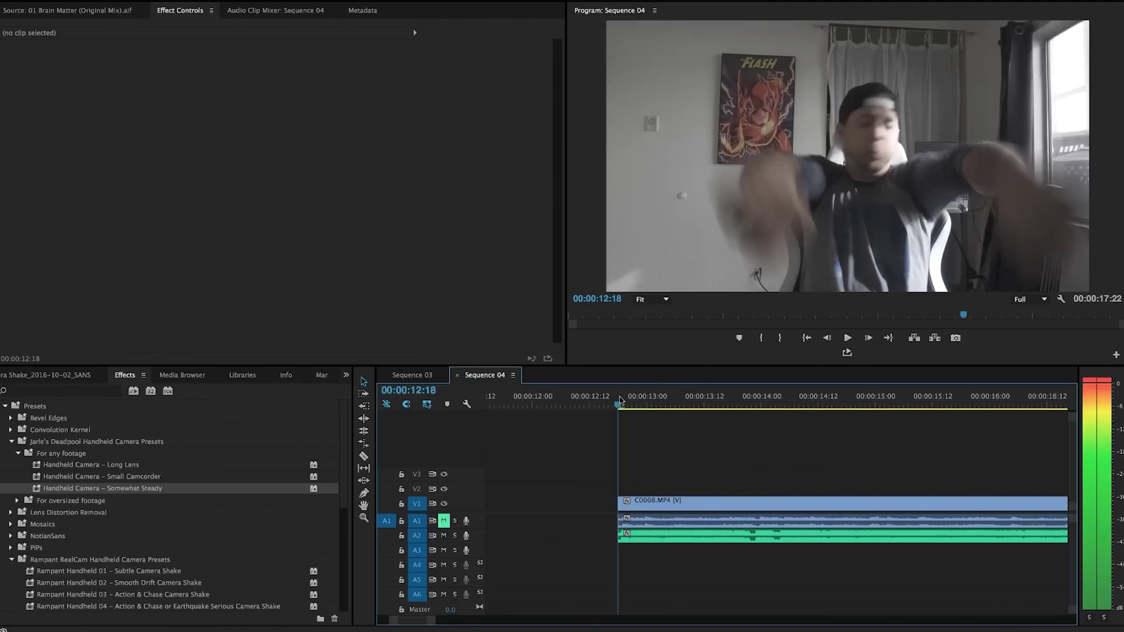
{"action": "key", "text": "Right"}
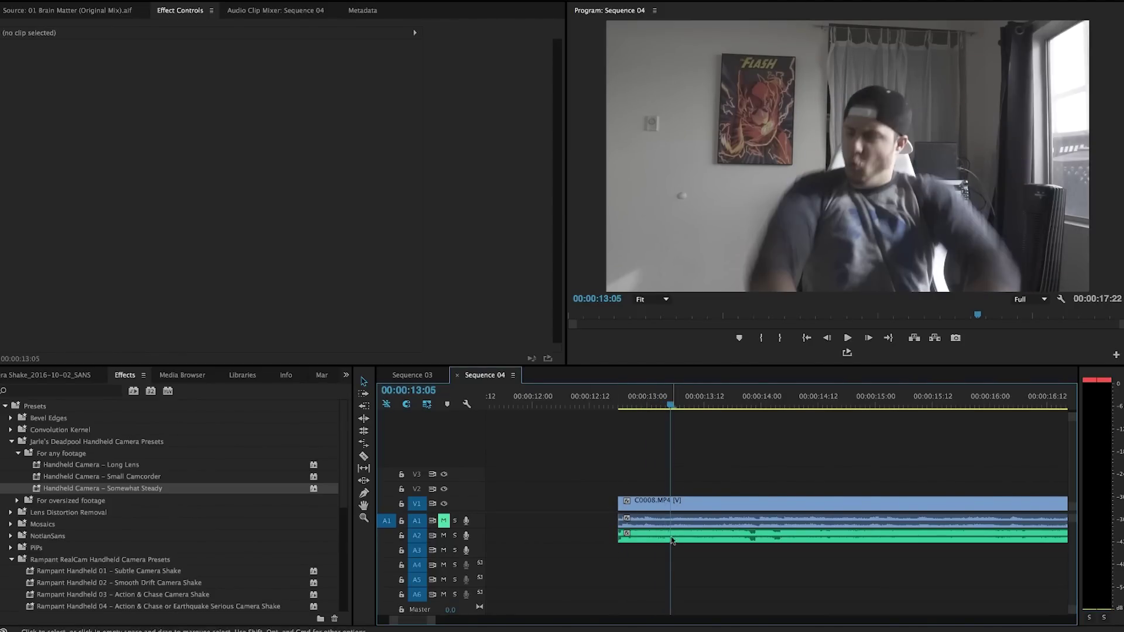
{"action": "key", "text": "c"}
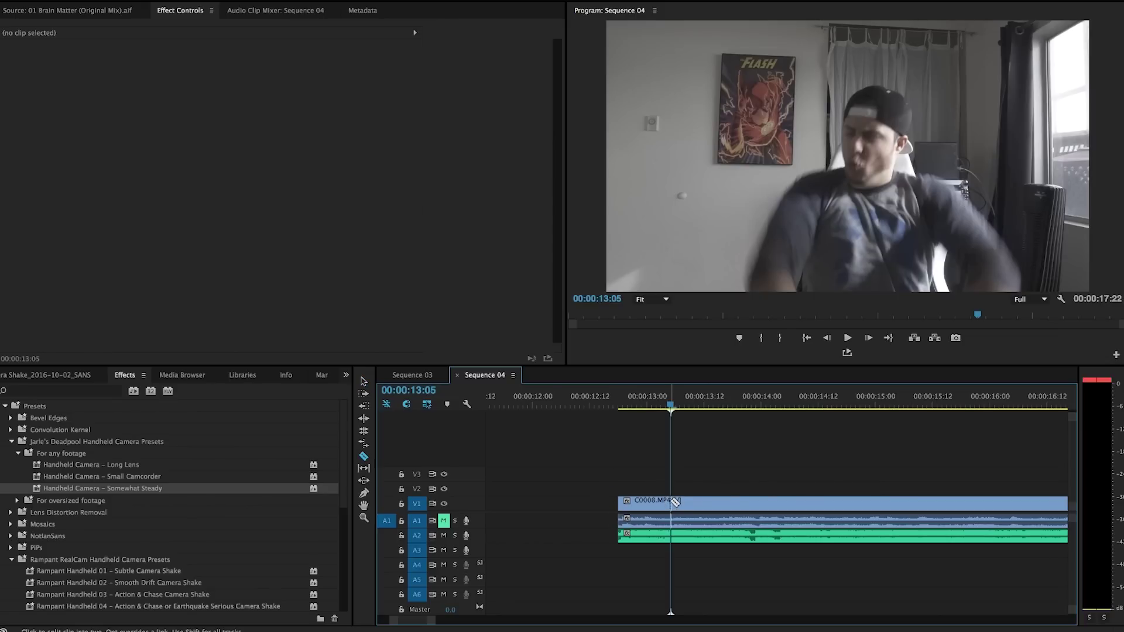
{"action": "left_click", "coordinate": [671, 502]}
{"action": "key", "text": "v"}
{"action": "left_click", "coordinate": [644, 501]}
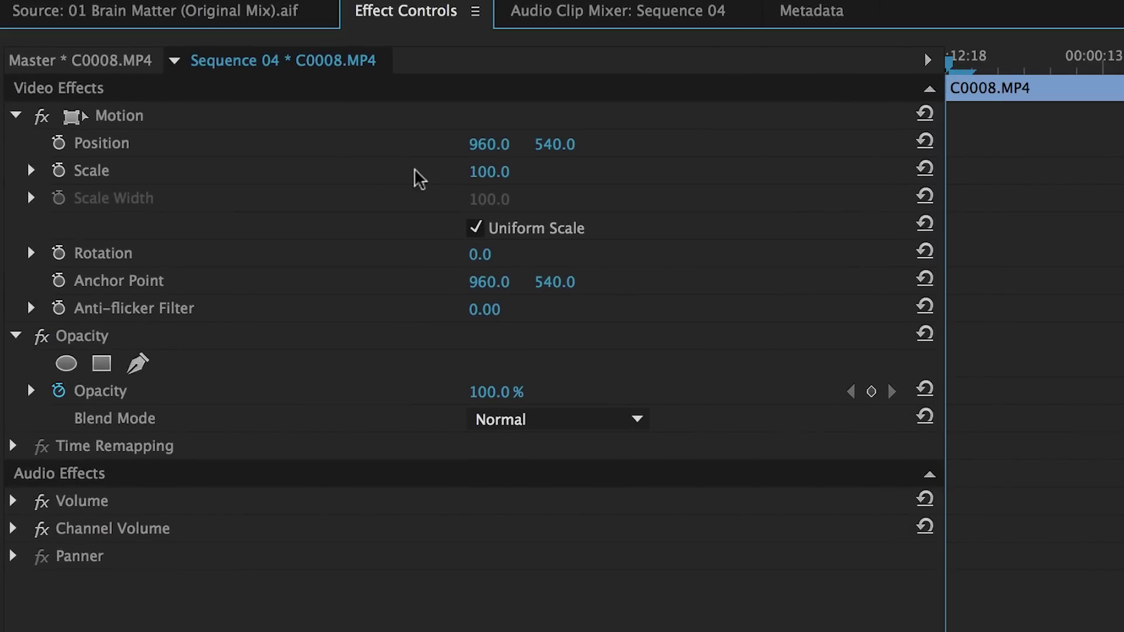
Start Position, Scale and Rotation keyframes at the short piece's first frame, with horizontal position 585, scale 166 and rotation -3°.
{"action": "left_click", "coordinate": [59, 143]}
{"action": "left_click", "coordinate": [58, 170]}
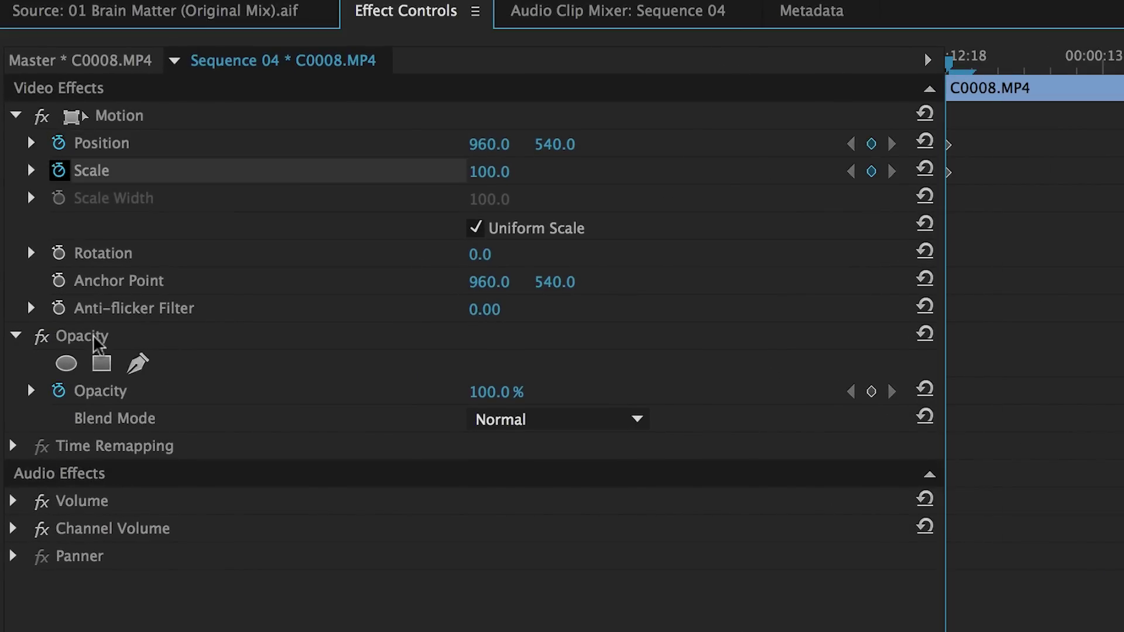
{"action": "left_click", "coordinate": [59, 253]}
{"action": "left_click_drag", "start_coordinate": [479, 179], "coordinate": [468, 144]}
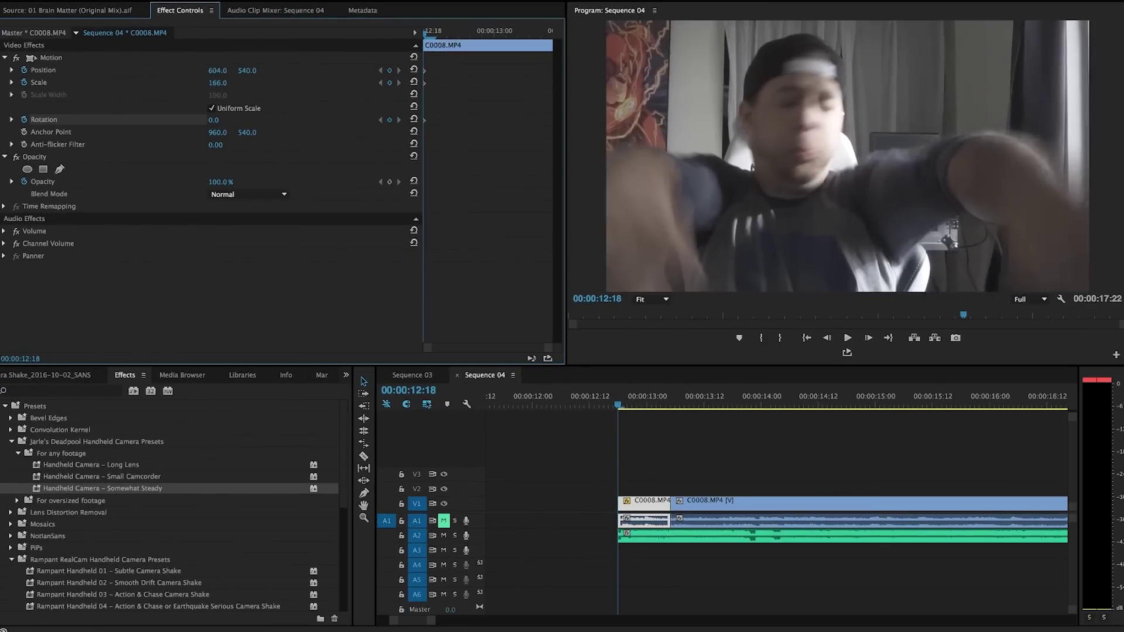
{"action": "left_click_drag", "start_coordinate": [217, 70], "coordinate": [216, 70]}
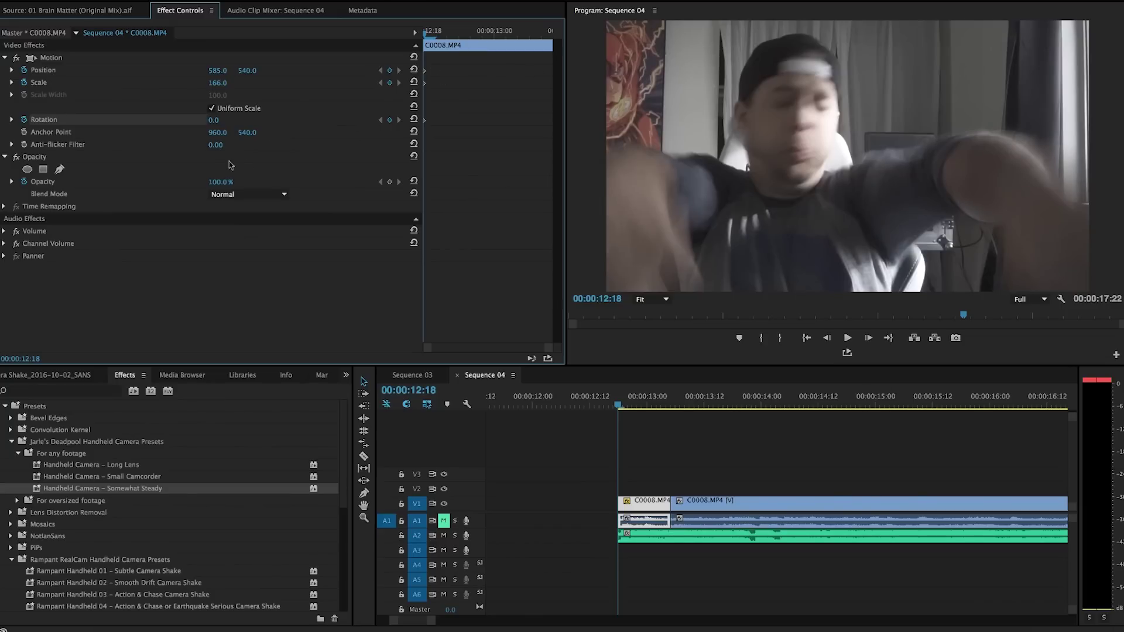
{"action": "left_click_drag", "start_coordinate": [214, 119], "coordinate": [211, 119]}
One frame on, at 00:00:12:19, keyframe the short piece at scale 189, rotation 5° and horizontal position 1209.
{"action": "key", "text": "space"}
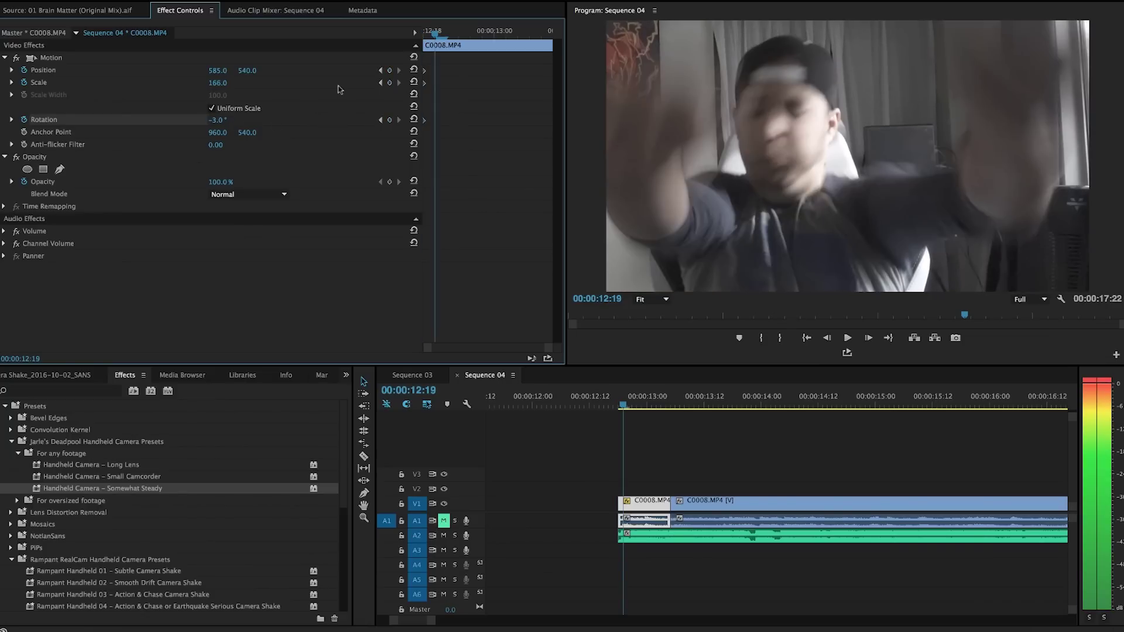
{"action": "left_click_drag", "start_coordinate": [219, 83], "coordinate": [270, 83]}
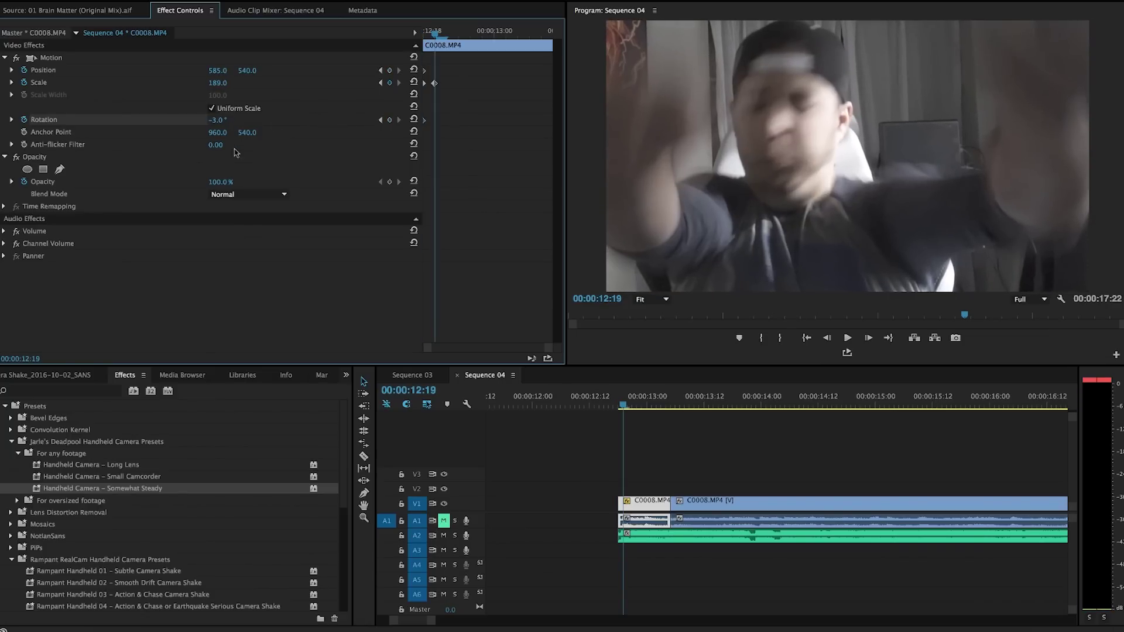
{"action": "left_click_drag", "start_coordinate": [220, 122], "coordinate": [237, 122]}
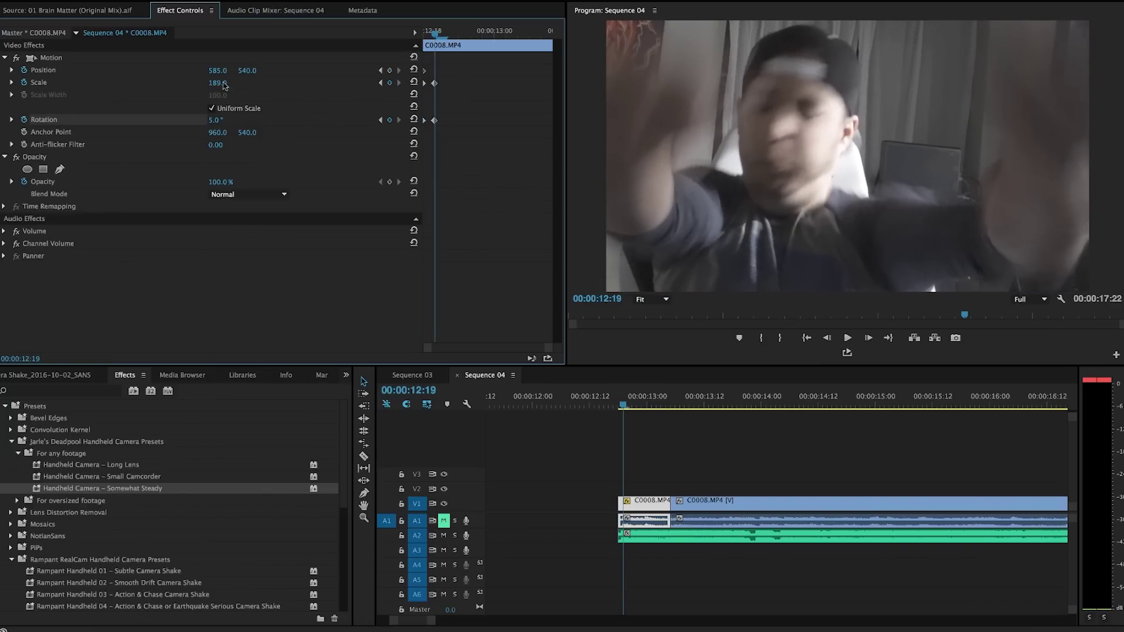
{"action": "mouse_move", "coordinate": [219, 71]}
{"action": "left_mouse_down"}
{"action": "mouse_move", "coordinate": [262, 70]}
{"action": "mouse_move", "coordinate": [210, 85]}
{"action": "mouse_move", "coordinate": [228, 86]}
{"action": "left_mouse_up"}
Continue varied Position, Scale and Rotation keyframes frame by frame from 00:00:12:20, settling at position 960, 540, scale 197 and rotation 0° by 00:00:13:04.
{"action": "key", "text": "Right"}
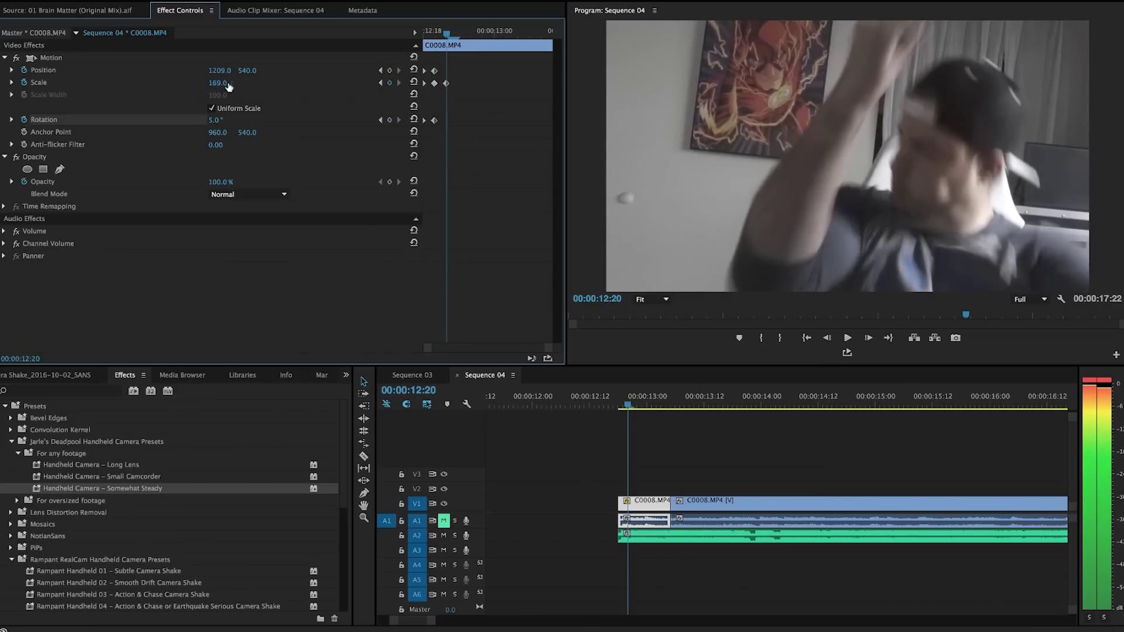
{"action": "type", "text": "0"}
{"action": "key", "text": "Return"}
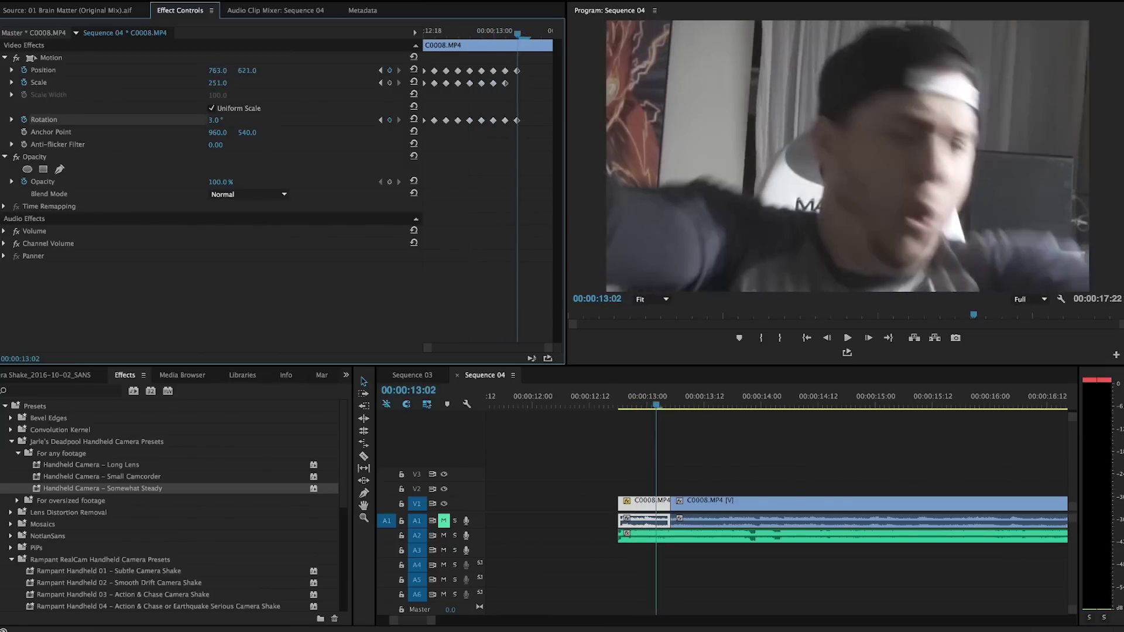
Play back the keyframed shake and return to the short piece's first frame.
{"action": "key", "text": "space"}
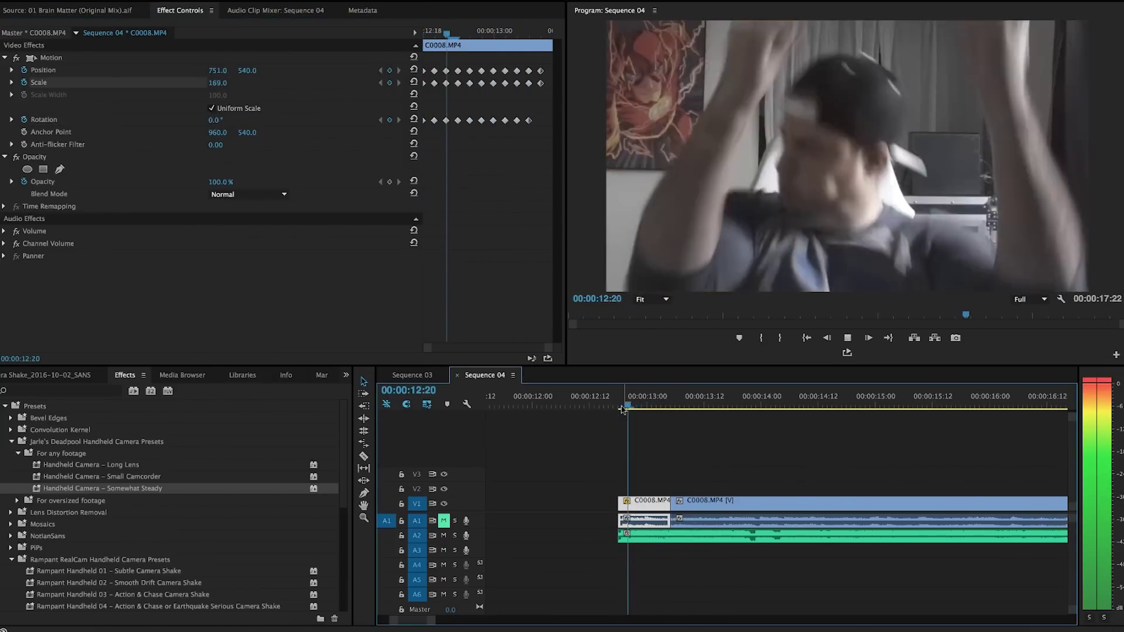
{"action": "key", "text": "space"}
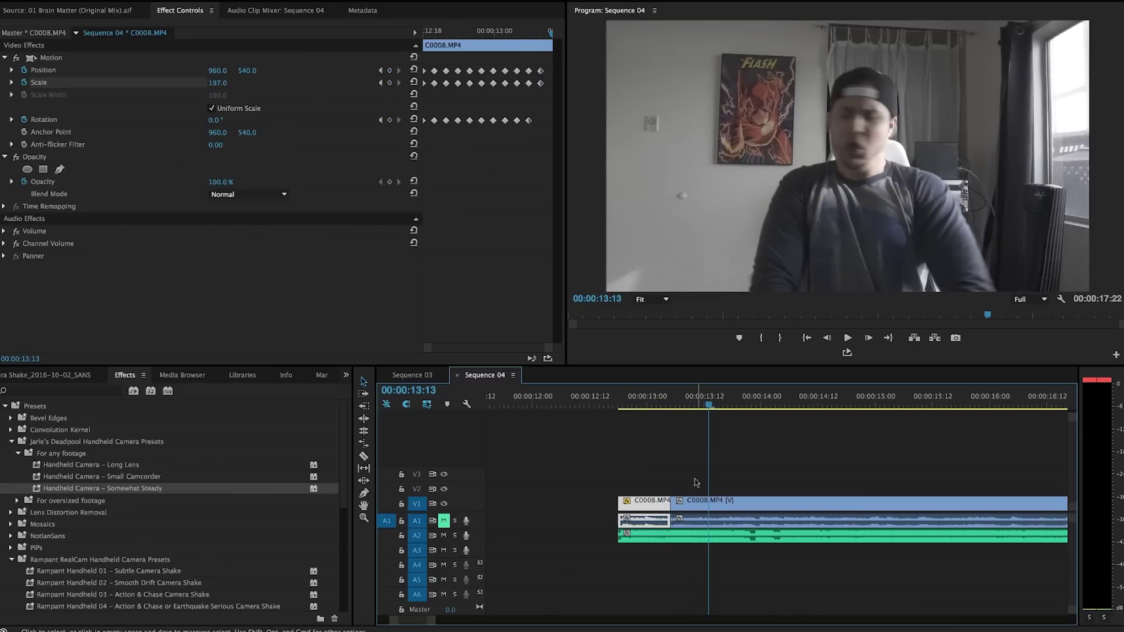
{"action": "left_click", "coordinate": [620, 399]}
Search the effects for "fast" and apply Fast Blur to the short opening piece.
{"action": "left_click", "coordinate": [44, 391]}
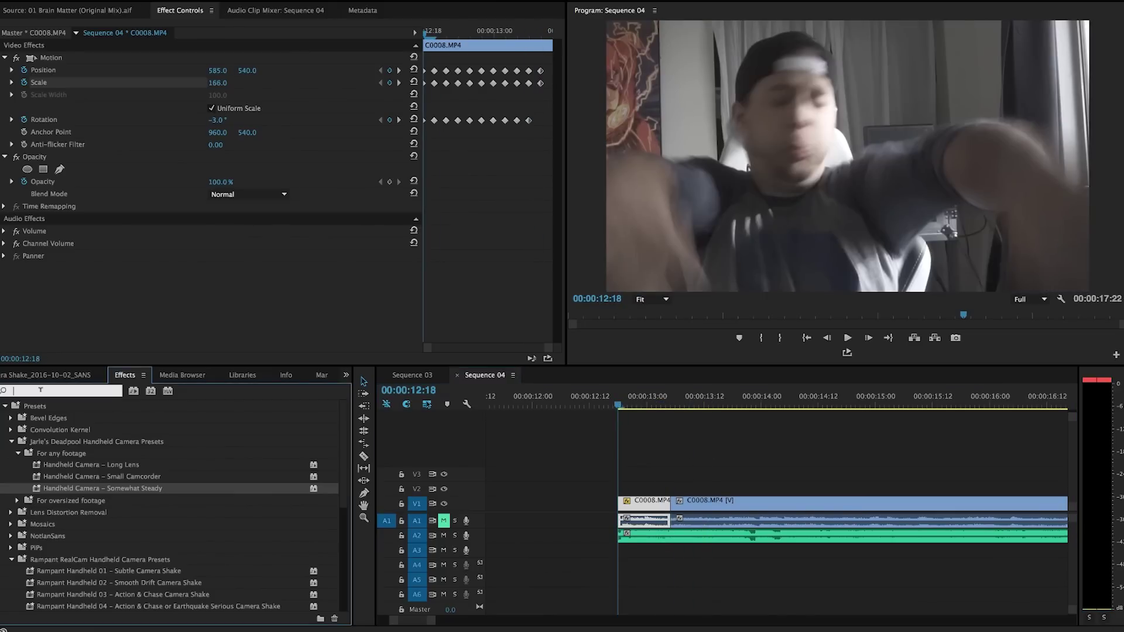
{"action": "type", "text": "fast"}
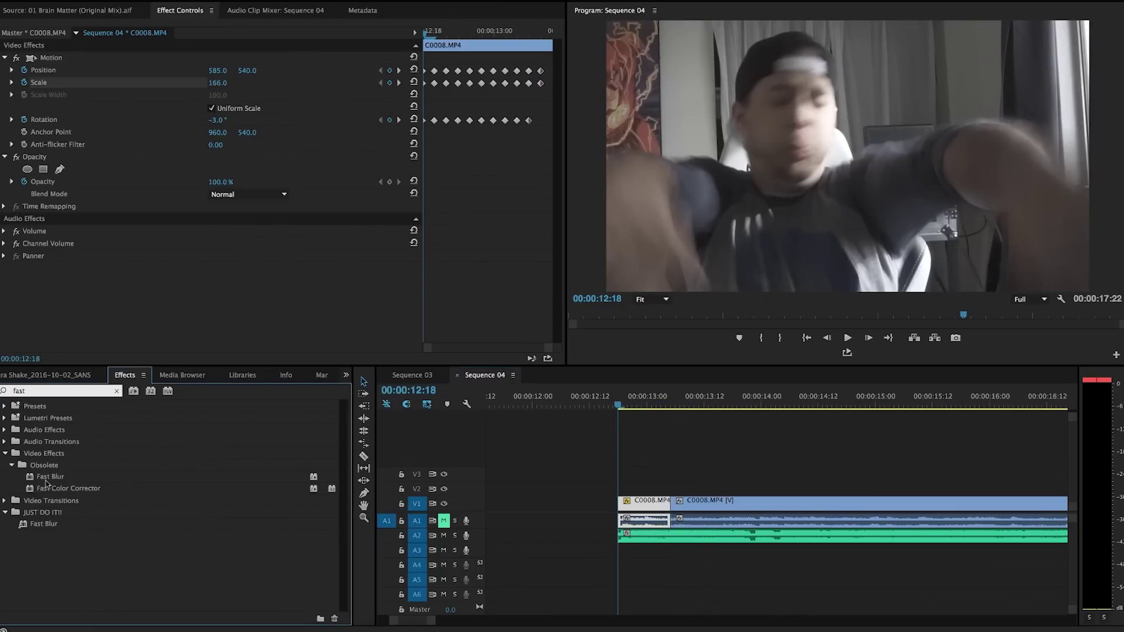
{"action": "left_click_drag", "start_coordinate": [46, 483], "coordinate": [642, 506]}
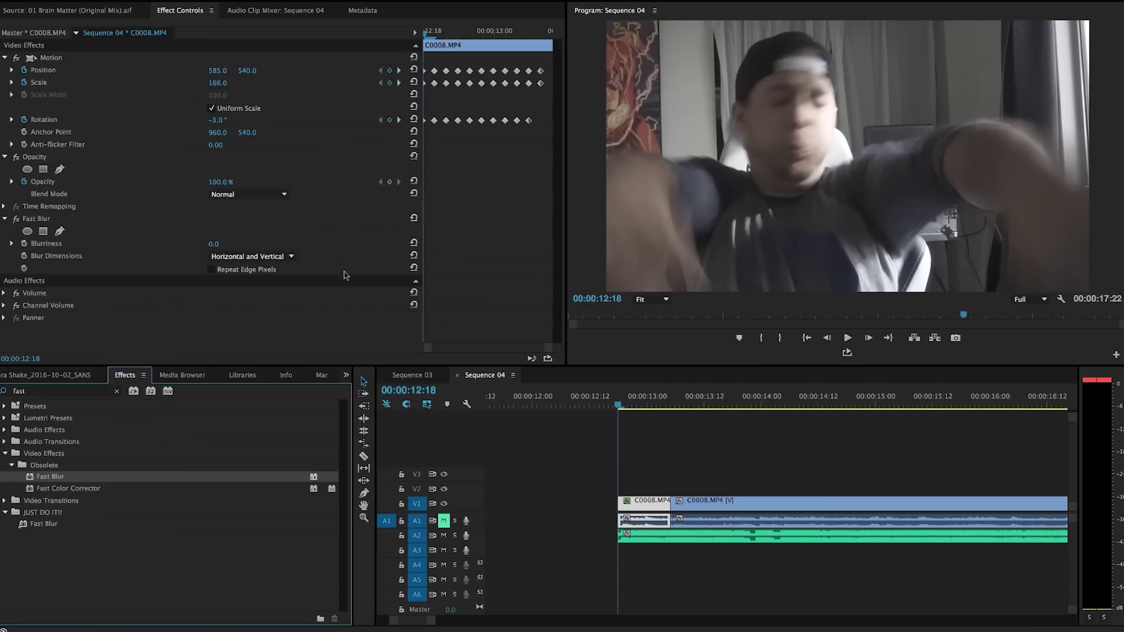
Keyframe Fast Blur's Blurriness from 24 at the first frame to 0 at 00:00:13:04, with Repeat Edge Pixels enabled.
{"action": "left_click", "coordinate": [24, 244]}
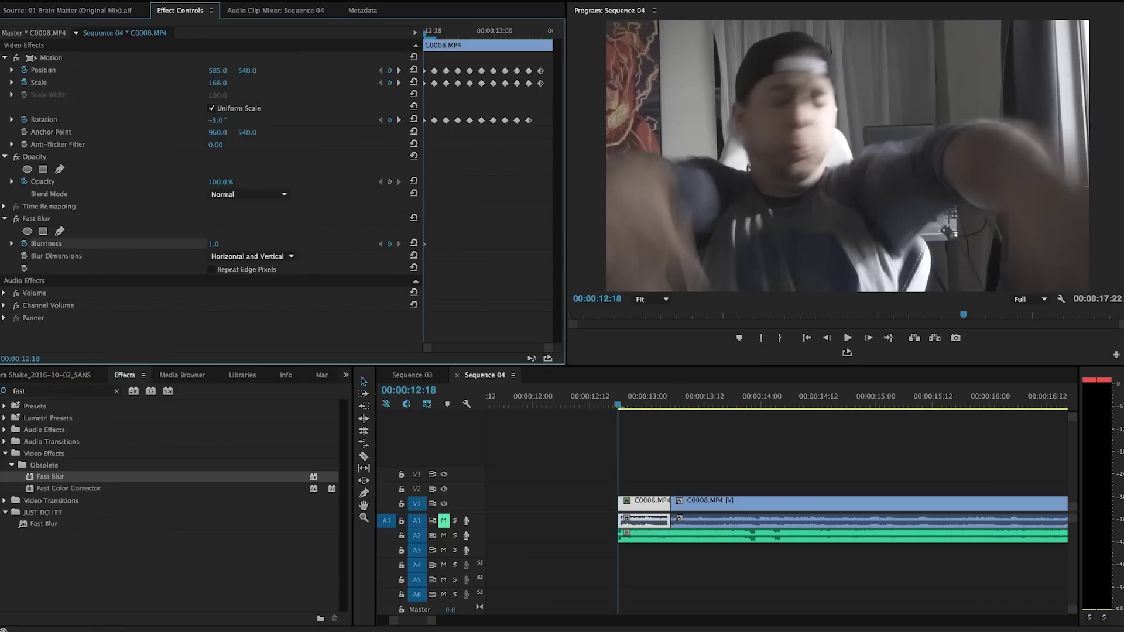
{"action": "left_click_drag", "start_coordinate": [213, 244], "coordinate": [213, 272]}
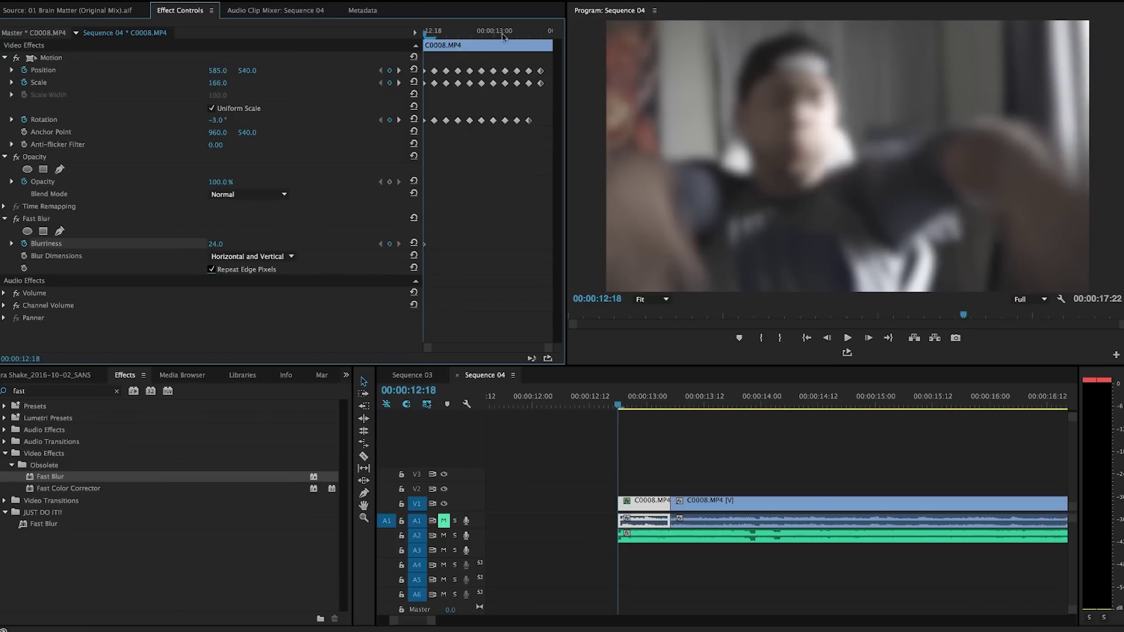
{"action": "left_click_drag", "start_coordinate": [504, 29], "coordinate": [541, 32]}
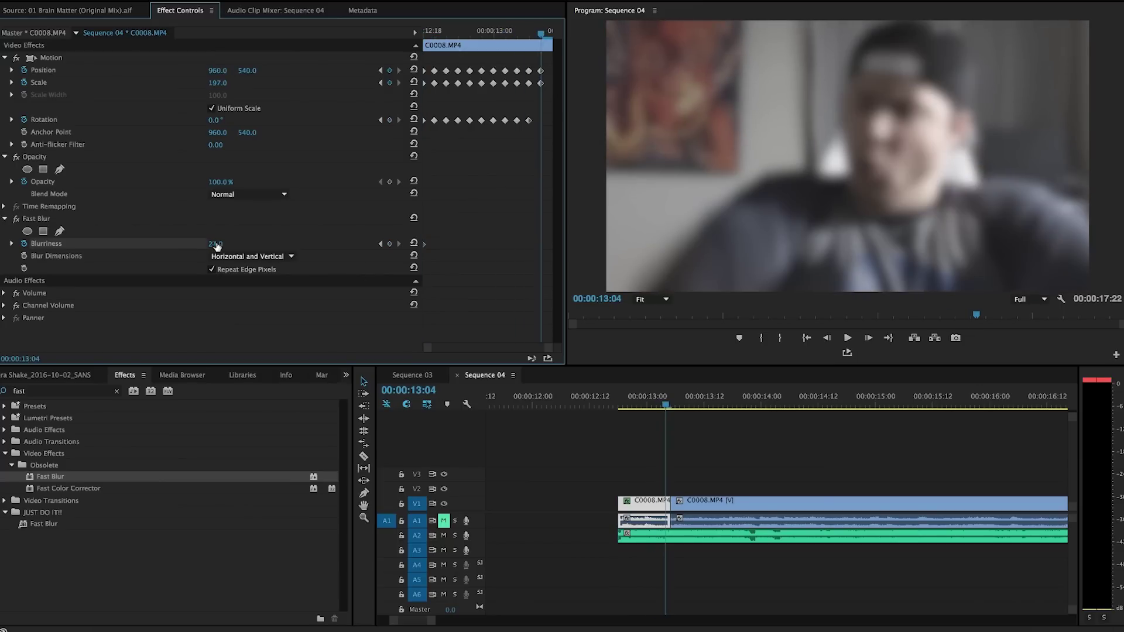
{"action": "left_click_drag", "start_coordinate": [219, 243], "coordinate": [204, 243]}
Preview the shake with its fading blur repeatedly, returning to the short piece's first frame.
{"action": "key", "text": "space"}
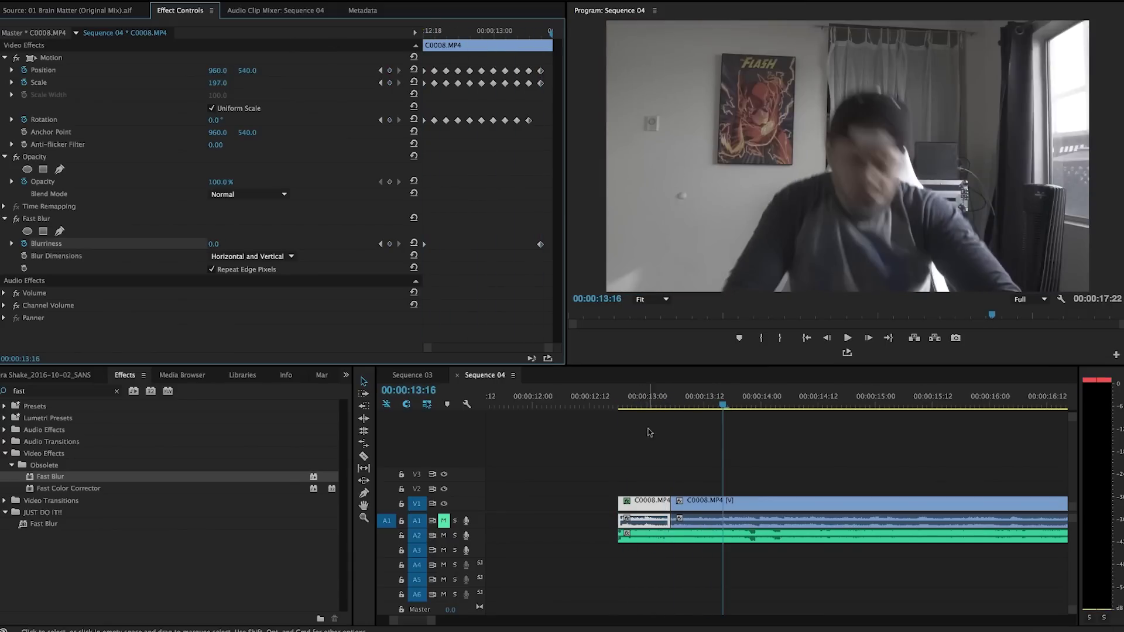
{"action": "left_click", "coordinate": [616, 405]}
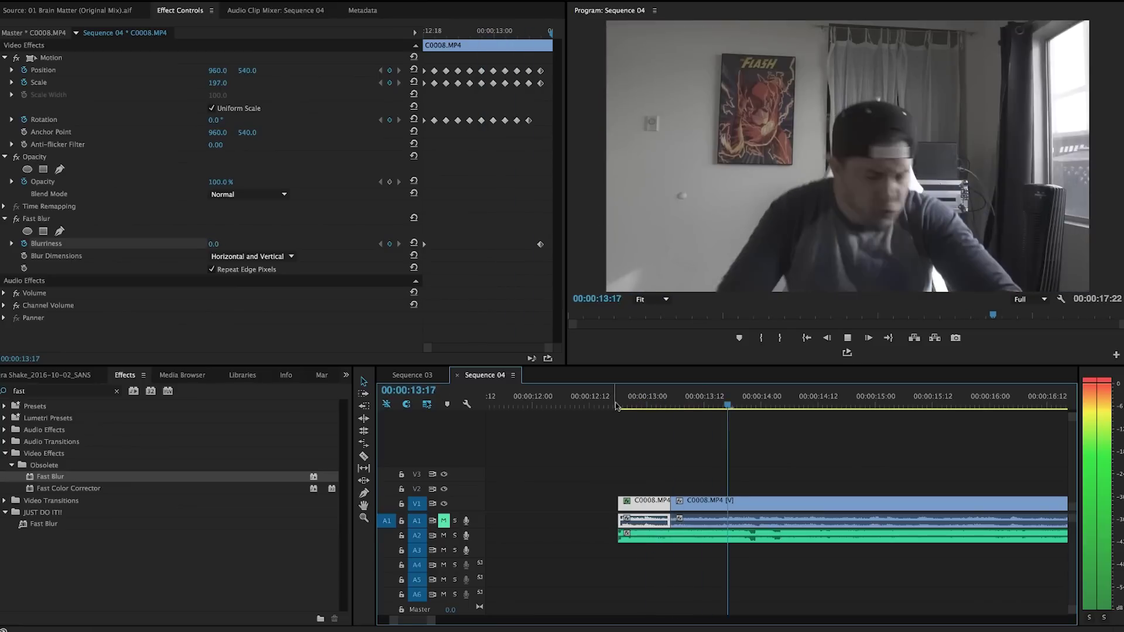
{"action": "left_click", "coordinate": [615, 406]}
{"action": "left_click", "coordinate": [615, 409]}
{"action": "key", "text": "space"}
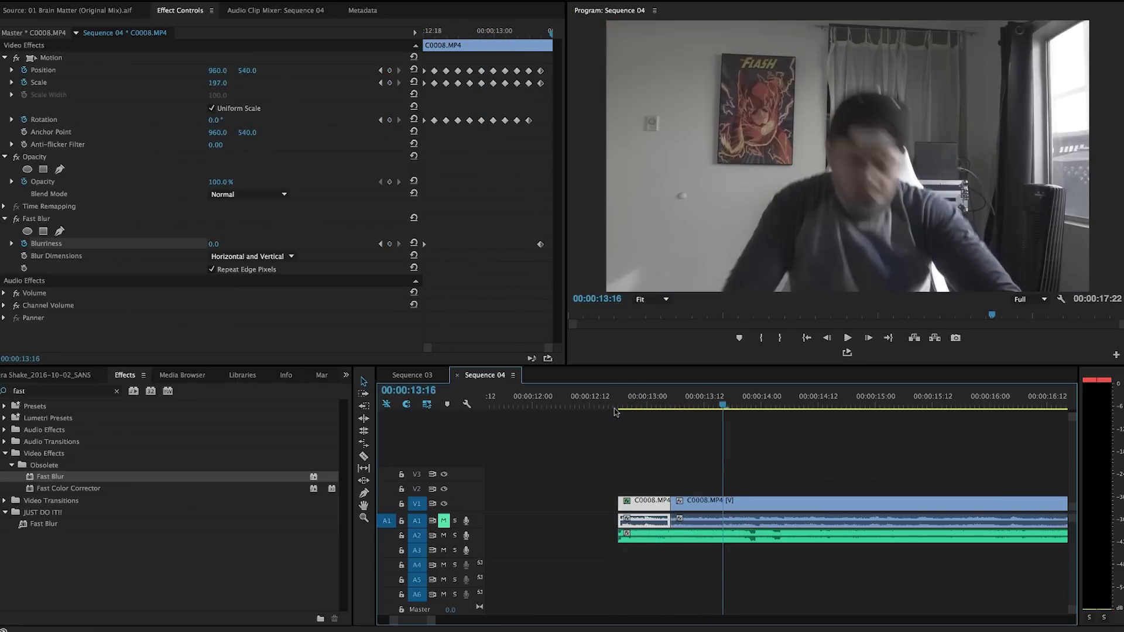
{"action": "left_click", "coordinate": [618, 407]}
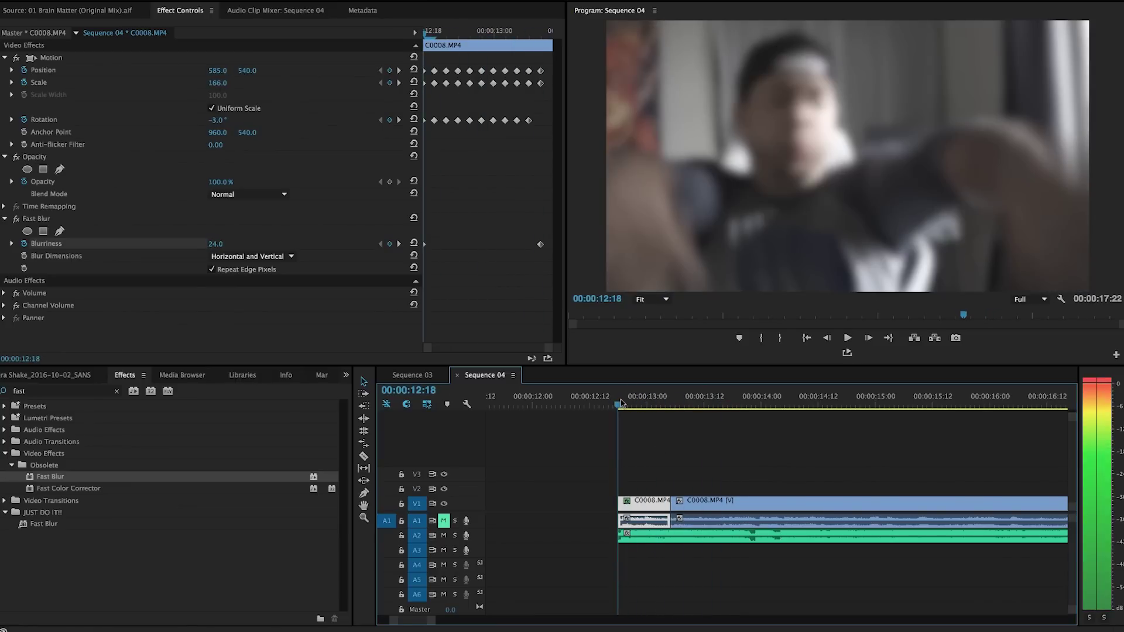
Save the Motion and Fast Blur settings together as a preset named Bass Quake, anchored to the in point.
{"action": "left_click", "coordinate": [37, 219]}
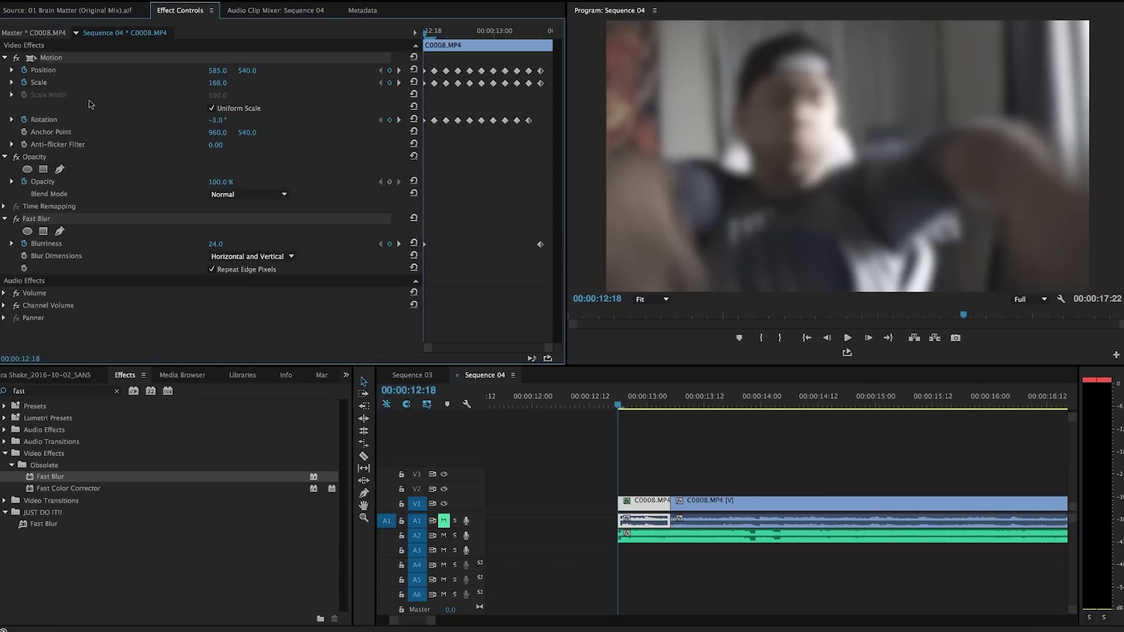
{"action": "right_click", "coordinate": [80, 60]}
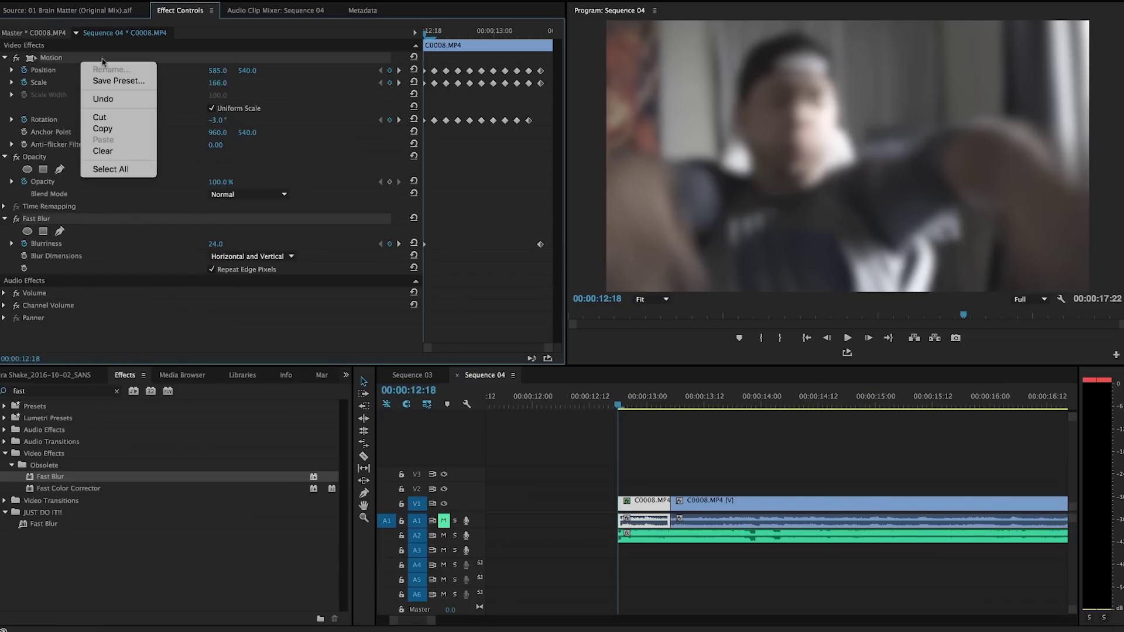
{"action": "left_click", "coordinate": [129, 84]}
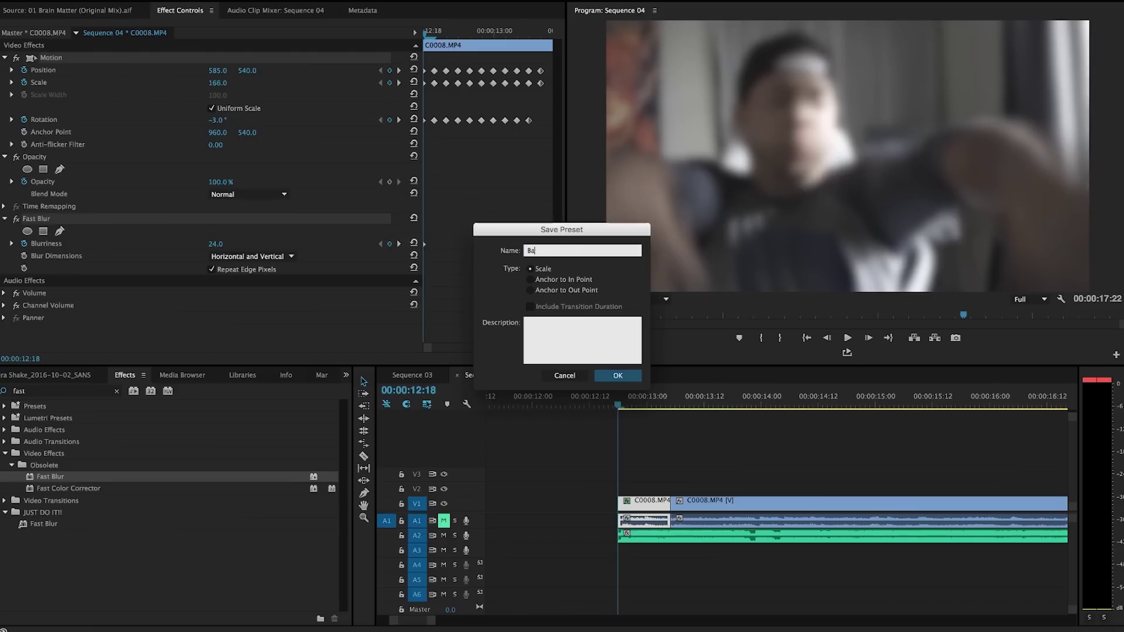
{"action": "left_click", "coordinate": [531, 280]}
{"action": "left_click", "coordinate": [621, 378]}
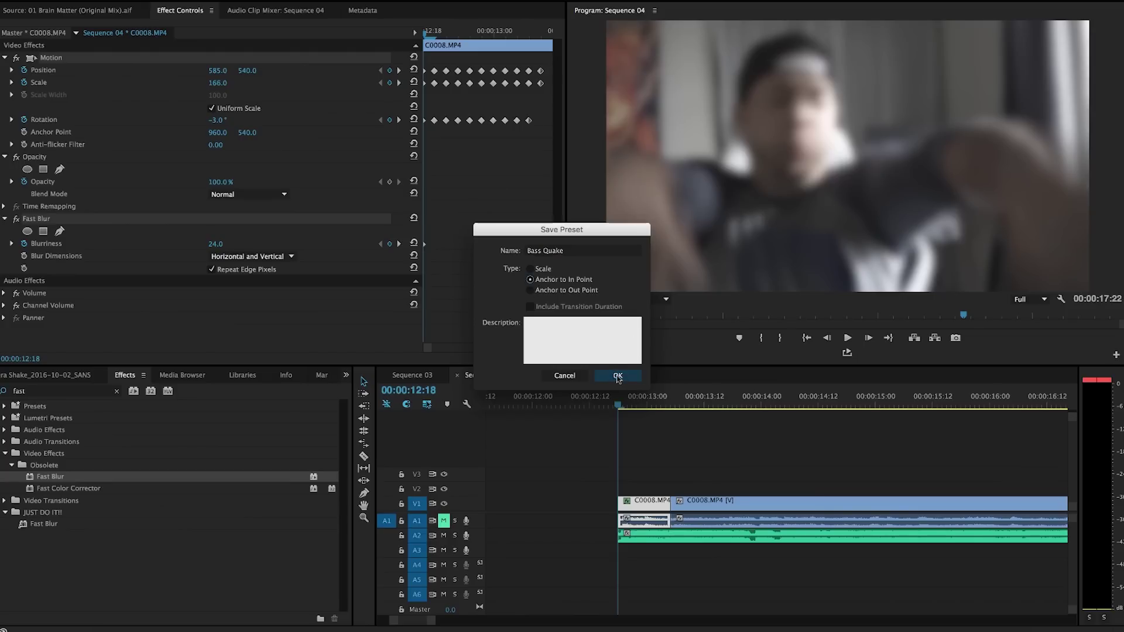
Play on to the next bass hit and split the remaining clip at 00:00:14:11 and 00:00:15:03 to isolate a short piece.
{"action": "left_click", "coordinate": [679, 459]}
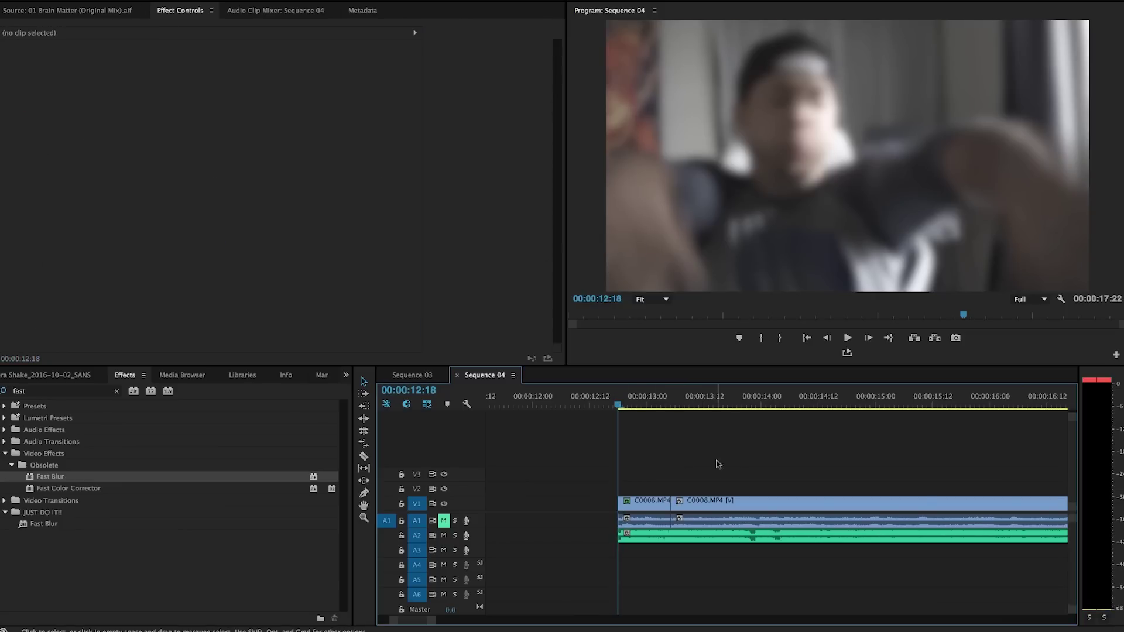
{"action": "scroll", "coordinate": [905, 479], "scroll_direction": "left", "scroll_amount": 3}
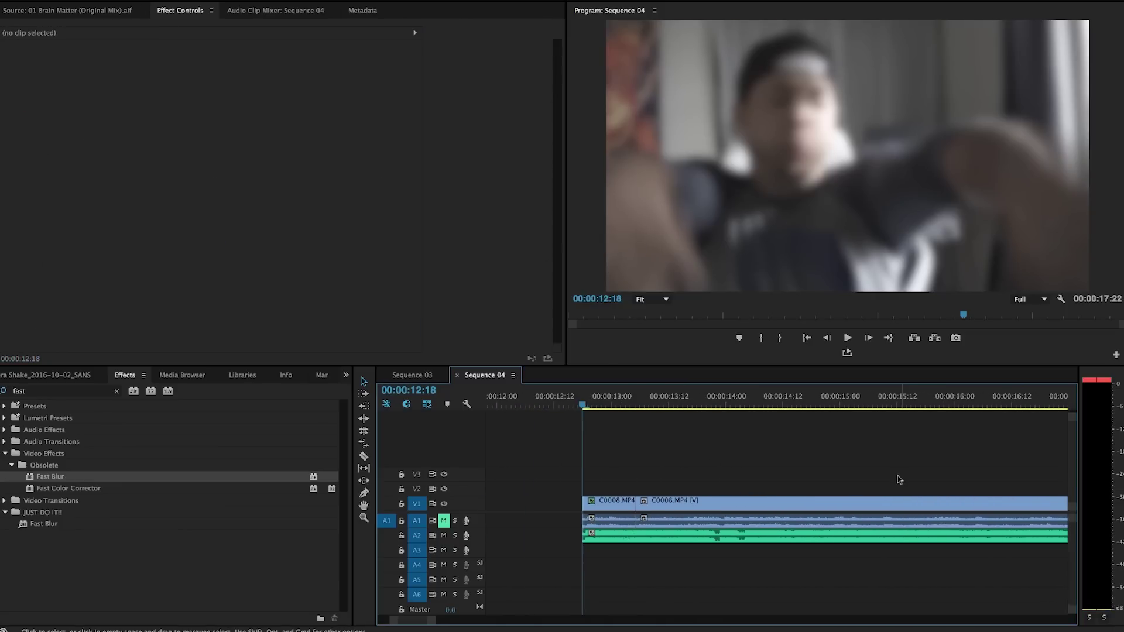
{"action": "key", "text": "space"}
{"action": "scroll", "coordinate": [884, 479], "scroll_direction": "right", "scroll_amount": 1}
{"action": "key", "text": "space"}
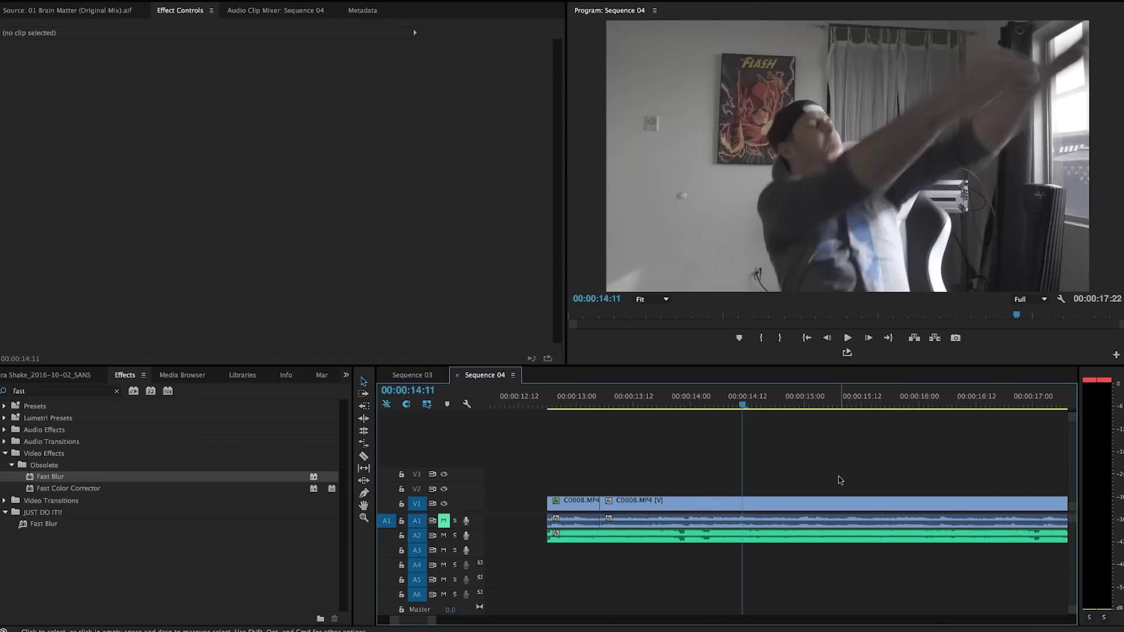
{"action": "left_click", "coordinate": [742, 502]}
{"action": "key", "text": "space"}
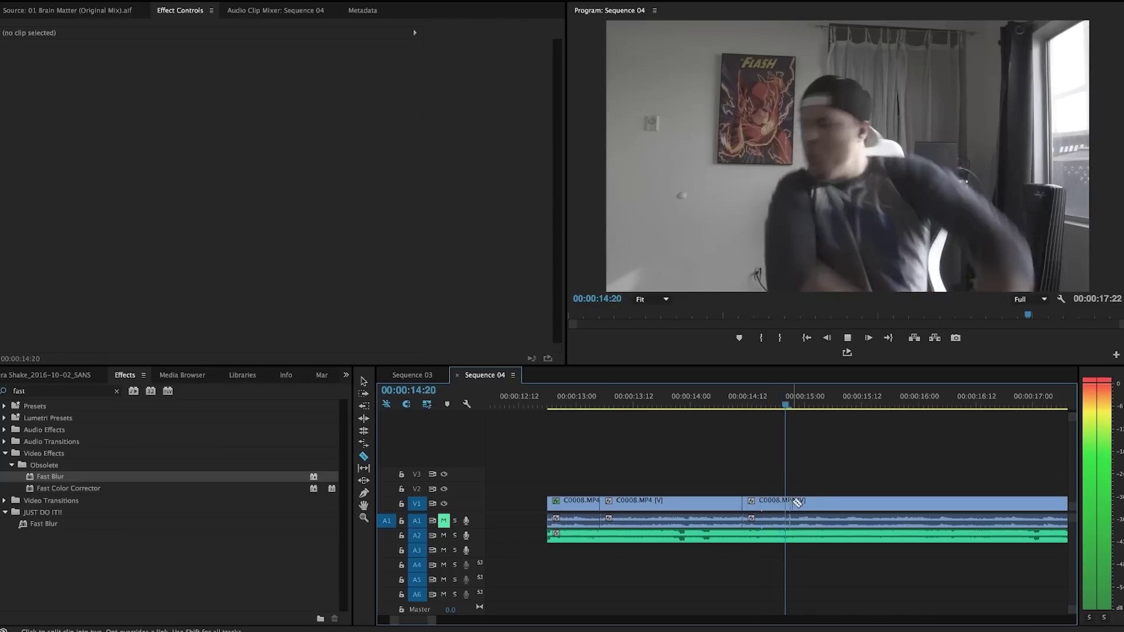
{"action": "left_click", "coordinate": [825, 504]}
{"action": "key", "text": "v"}
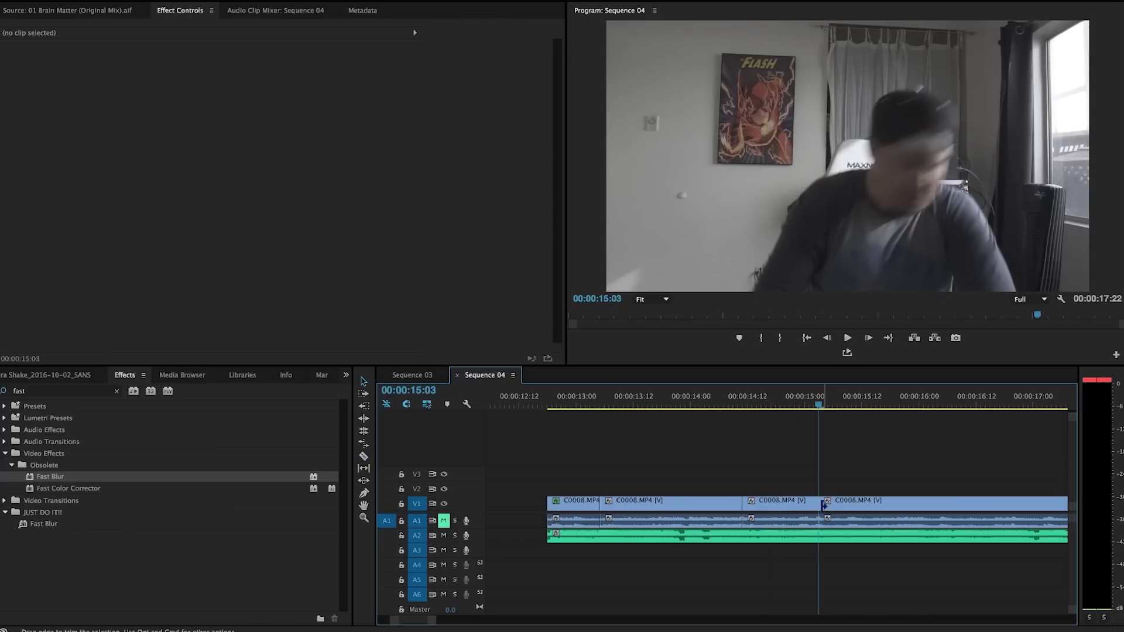
Clear the effects search and apply the Bass Quake preset to the piece starting at 00:00:14:11.
{"action": "left_click", "coordinate": [116, 394]}
{"action": "left_click", "coordinate": [5, 406]}
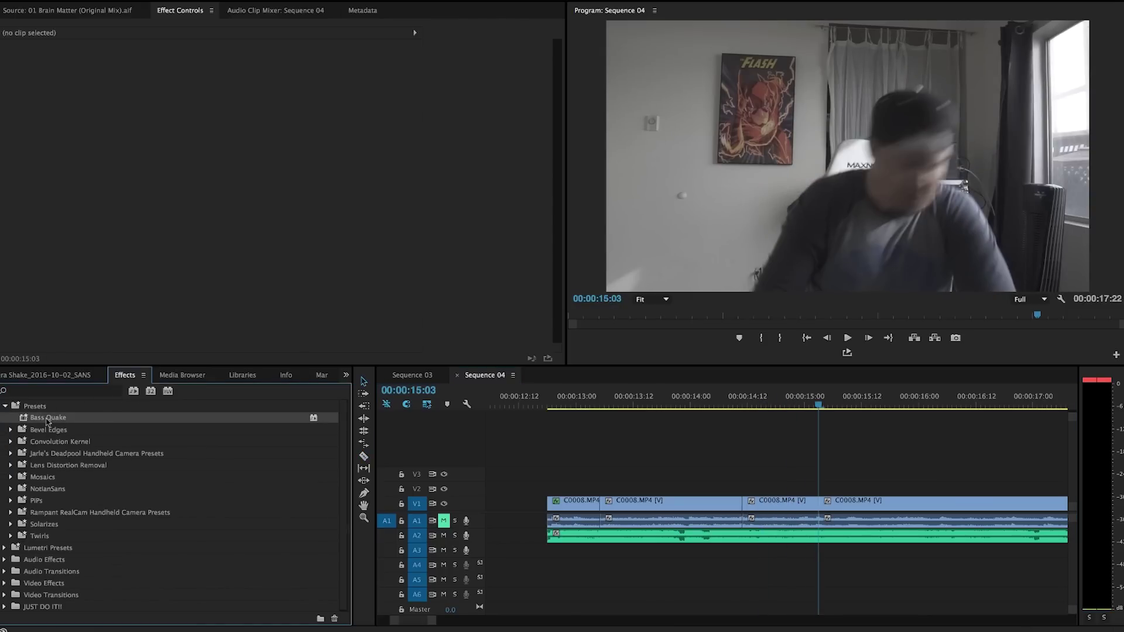
{"action": "left_click_drag", "start_coordinate": [749, 490], "coordinate": [751, 501]}
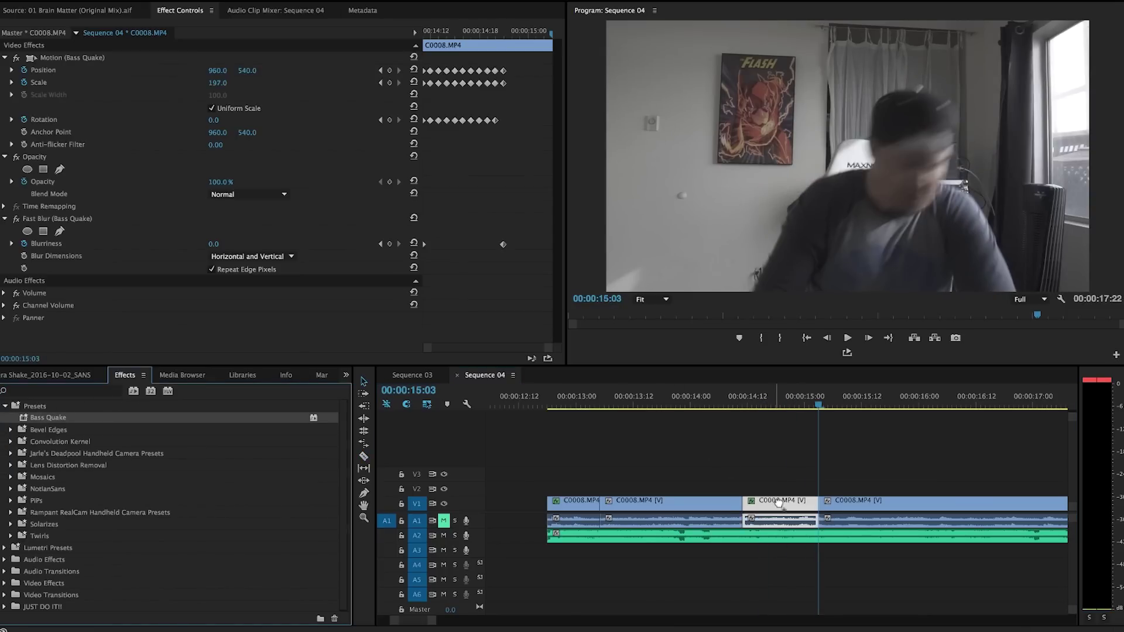
Split the last clip at 00:00:16:05 and 00:00:16:16 and apply the Bass Quake preset to the piece between the cuts.
{"action": "key", "text": "space"}
{"action": "key", "text": "space"}
{"action": "key", "text": "c"}
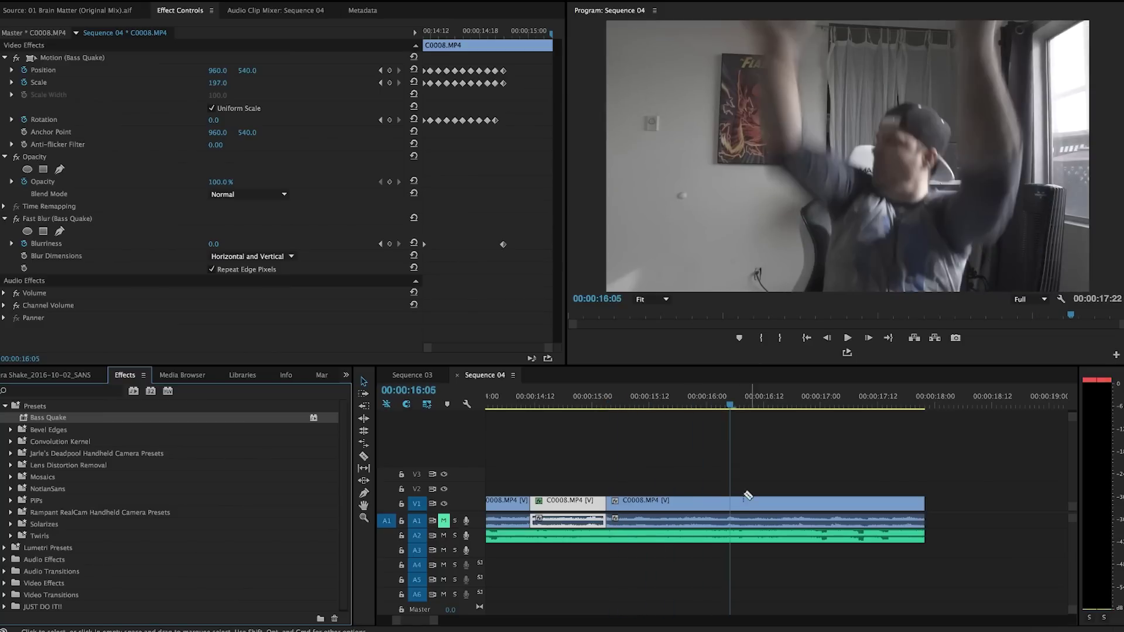
{"action": "left_click", "coordinate": [730, 503]}
{"action": "key", "text": "space"}
{"action": "left_click", "coordinate": [798, 501]}
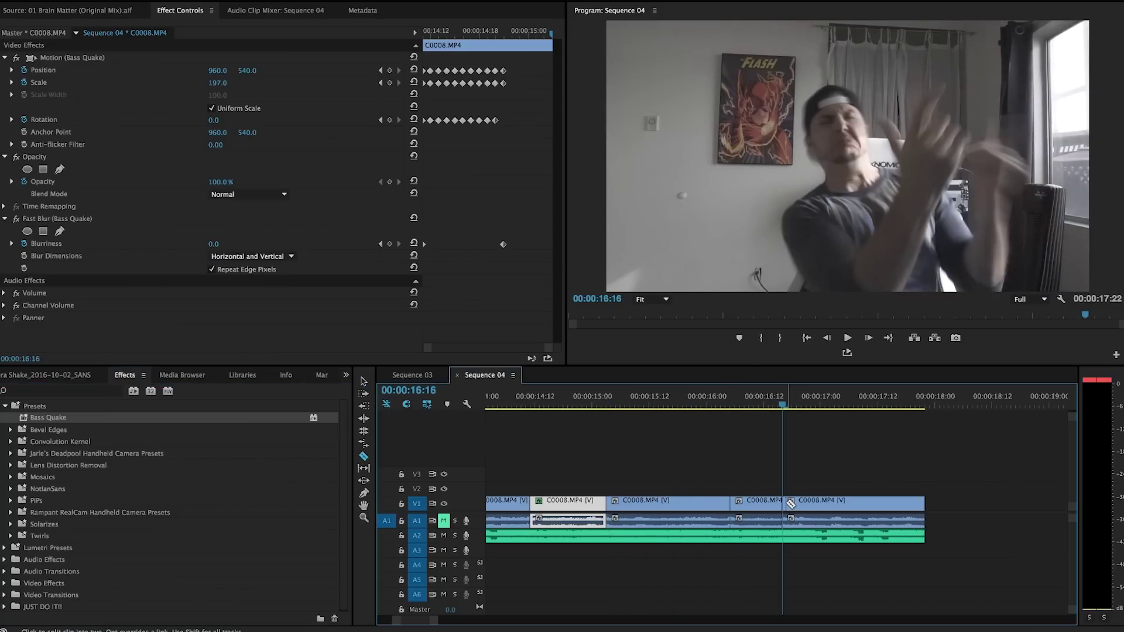
{"action": "left_click_drag", "start_coordinate": [42, 418], "coordinate": [755, 503]}
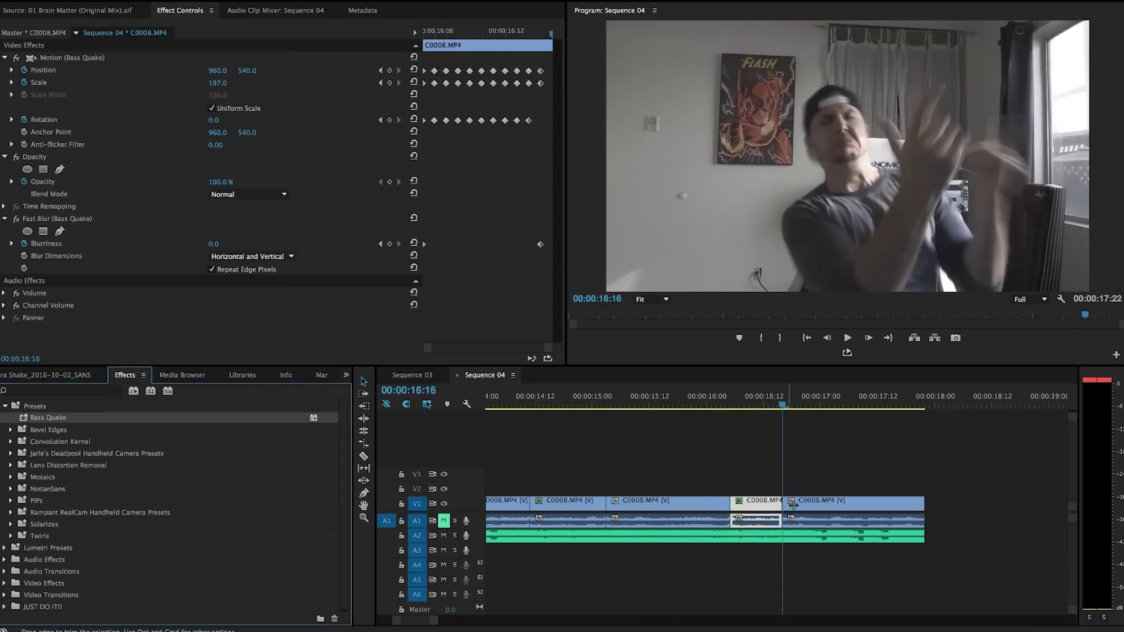
Play the sequence from the earlier bass hit to review all the Bass Quake pieces, and clear the clip selection.
{"action": "scroll", "coordinate": [755, 504], "scroll_direction": "up", "scroll_amount": 5}
{"action": "left_click", "coordinate": [580, 399]}
{"action": "key", "text": "space"}
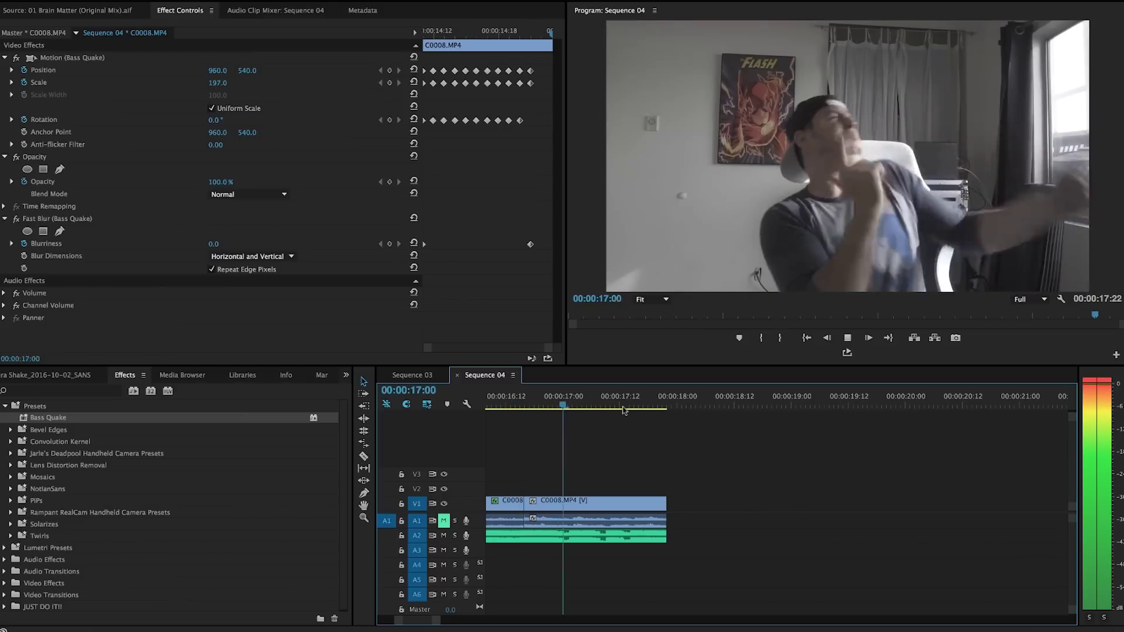
{"action": "scroll", "coordinate": [622, 410], "scroll_direction": "up", "scroll_amount": 3}
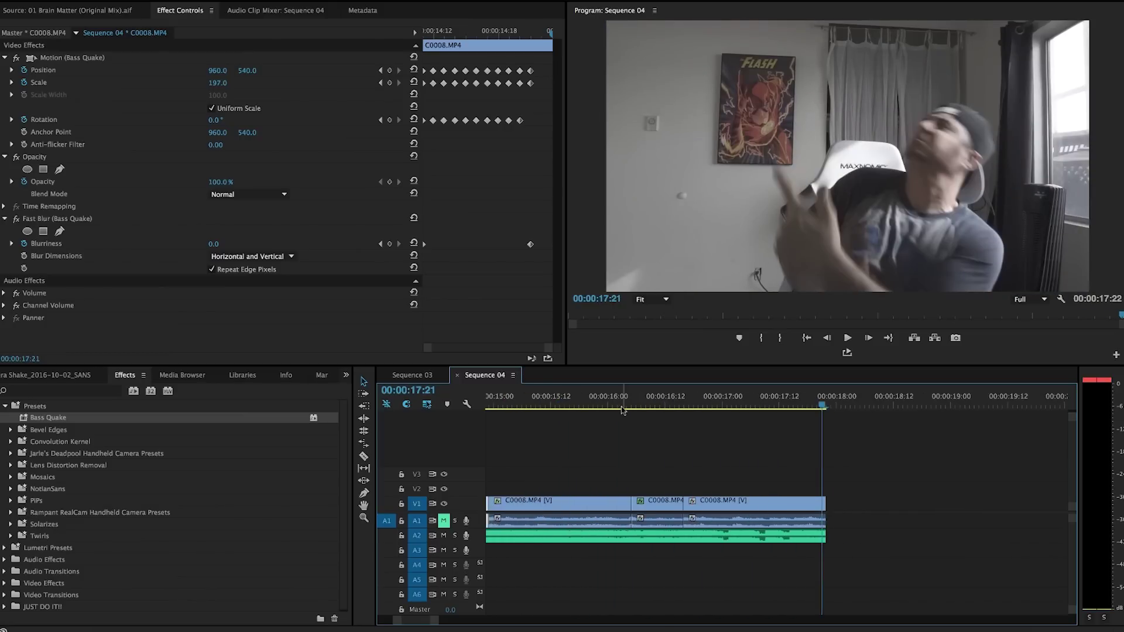
{"action": "left_click", "coordinate": [688, 402]}
{"action": "left_click", "coordinate": [726, 454]}
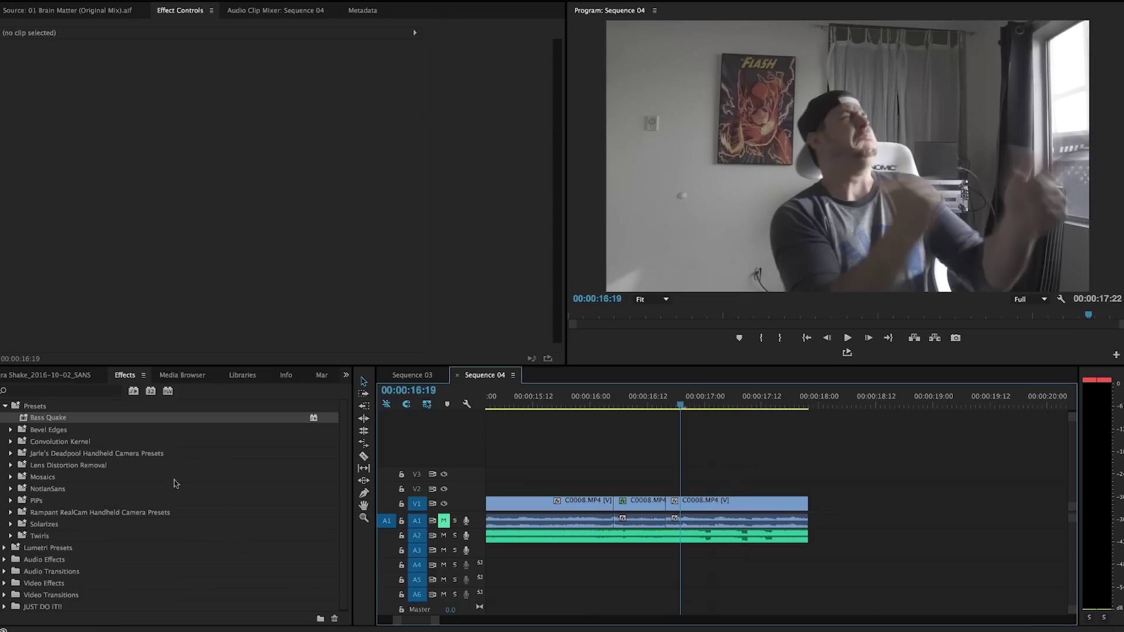
Reopen the Rampant RealCam Handheld Camera Presets folder to view its shake presets.
{"action": "left_click", "coordinate": [74, 514]}
{"action": "left_click", "coordinate": [10, 512]}
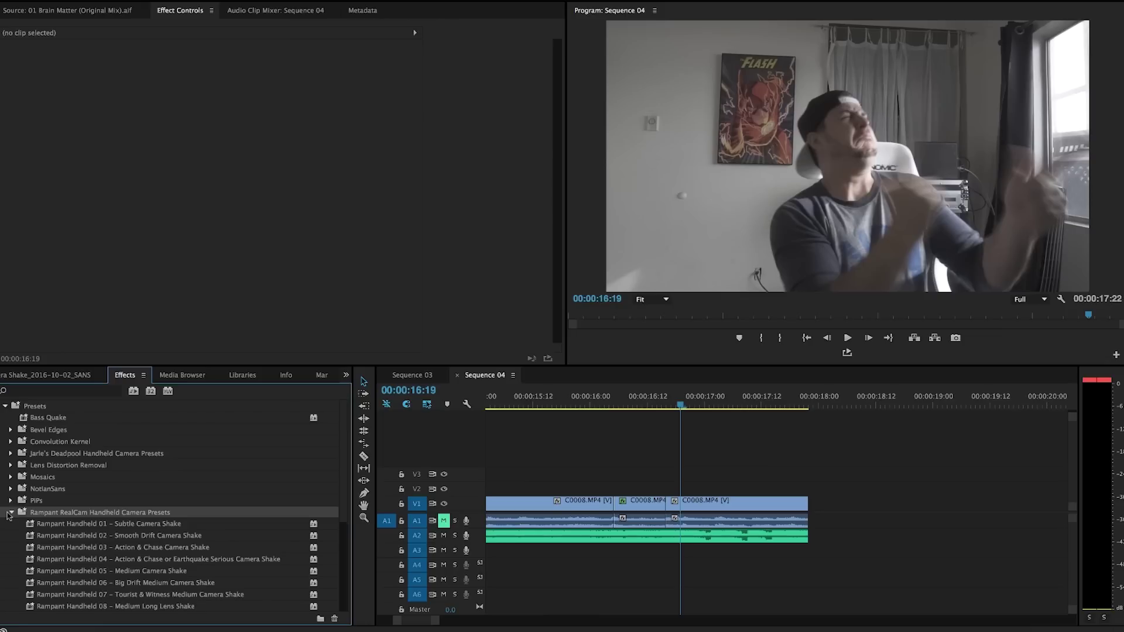
Apply the Rampant Handheld 11 – Action Chase Explosion Earthquake Style Camera Shake preset to the last clip on V1.
{"action": "scroll", "coordinate": [102, 503], "scroll_direction": "down", "scroll_amount": 4}
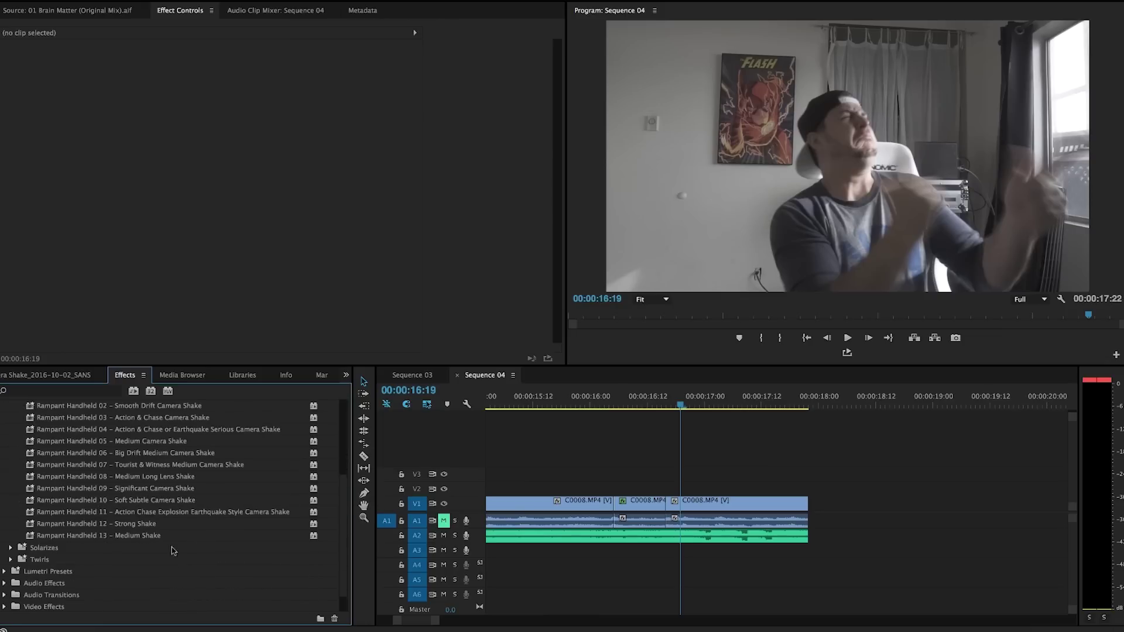
{"action": "left_click", "coordinate": [154, 513]}
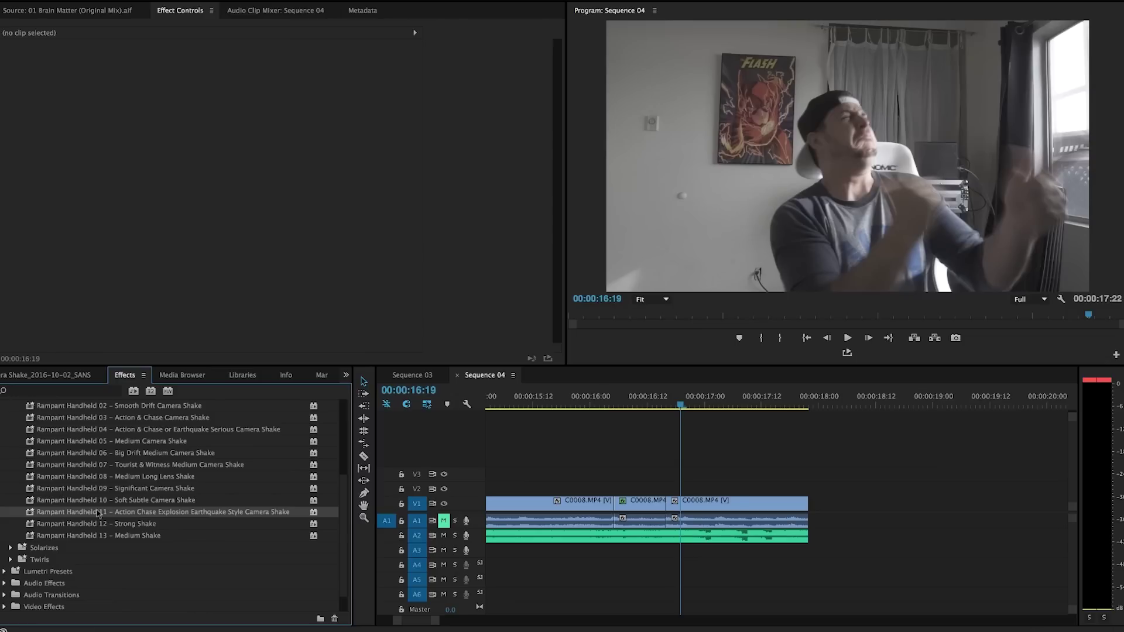
{"action": "left_click_drag", "start_coordinate": [610, 501], "coordinate": [727, 507]}
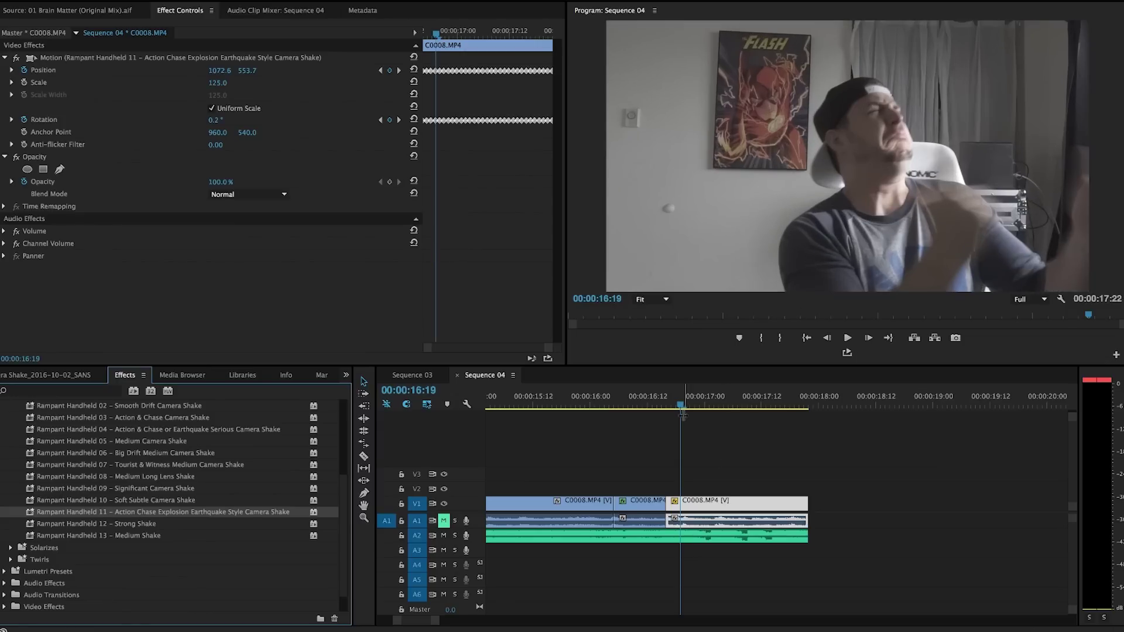
Play the last clip, replay it from just before its start to review the shake, and park the playhead at 00:00:17:03.
{"action": "key", "text": "space"}
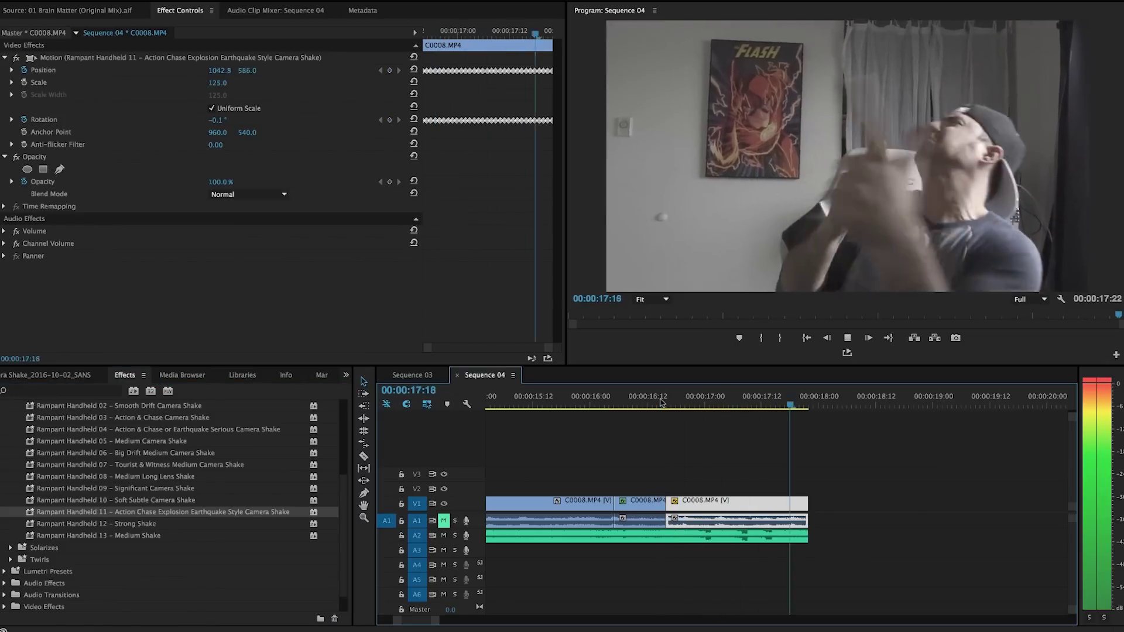
{"action": "left_click", "coordinate": [663, 402]}
{"action": "key", "text": "space"}
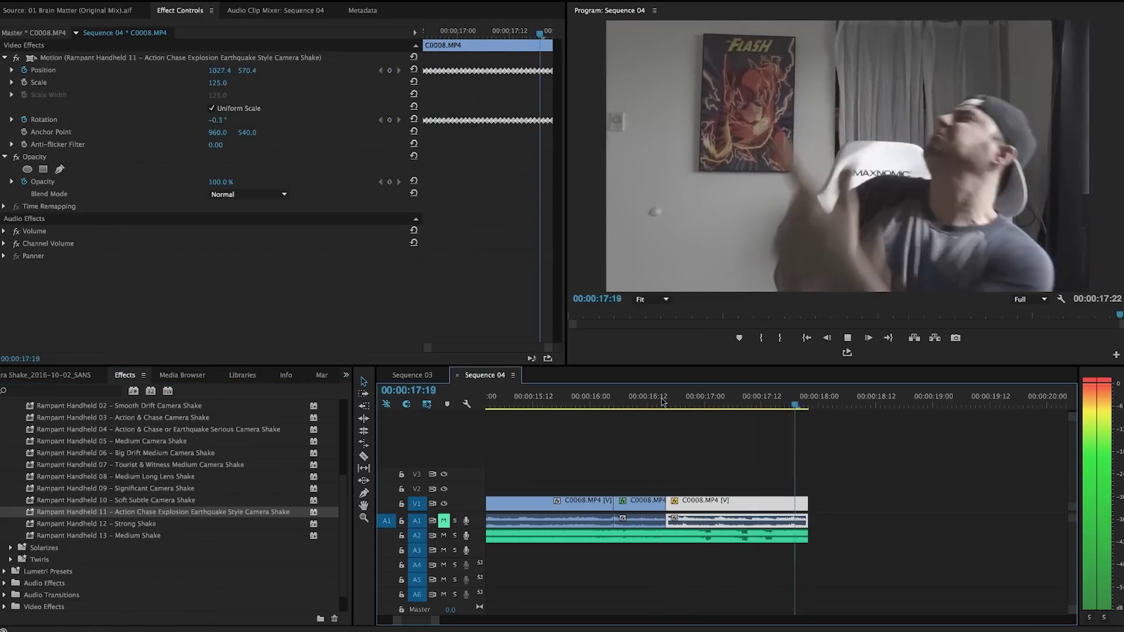
{"action": "left_click", "coordinate": [719, 398]}
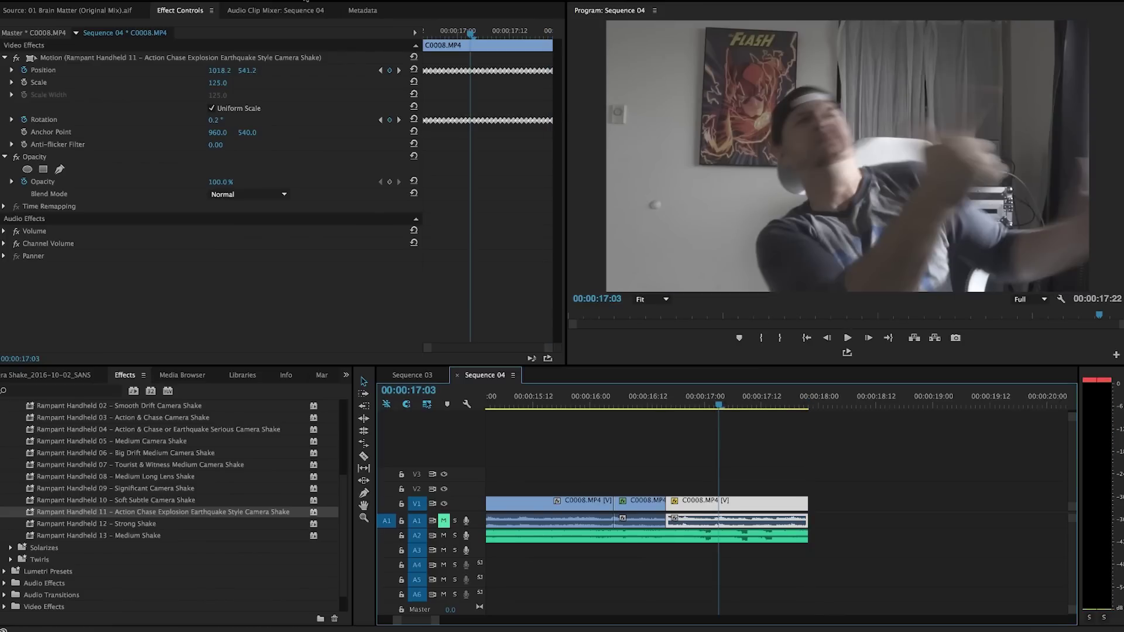